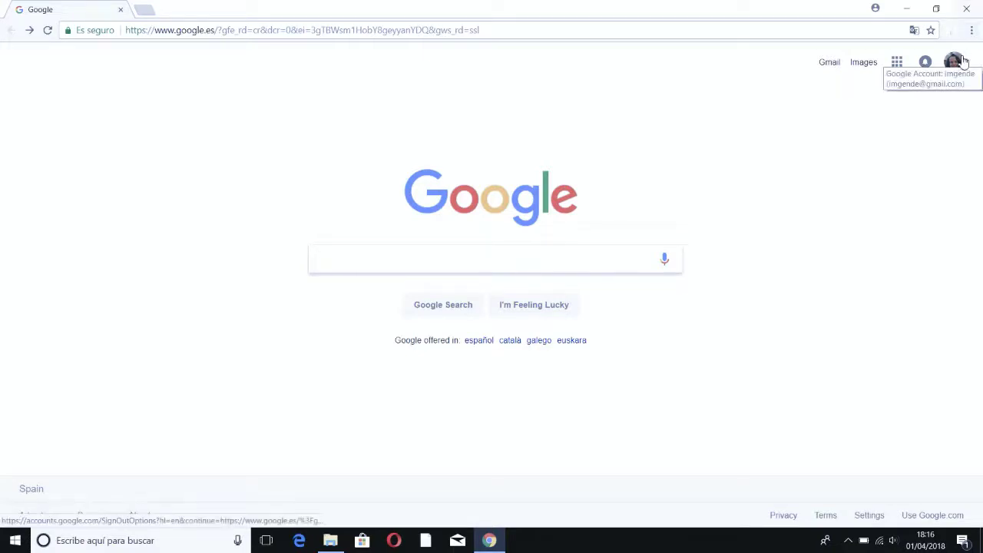
Step: From Google Drive's My Drive, create a new Hojas de cálculo de Google spreadsheet
{"action": "left_click", "coordinate": [899, 62]}
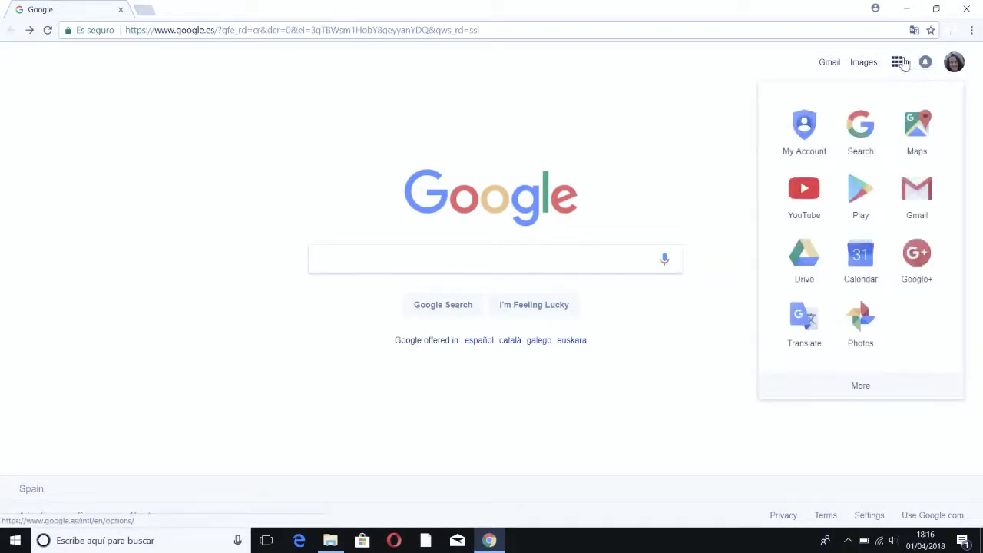
{"action": "left_click", "coordinate": [804, 267]}
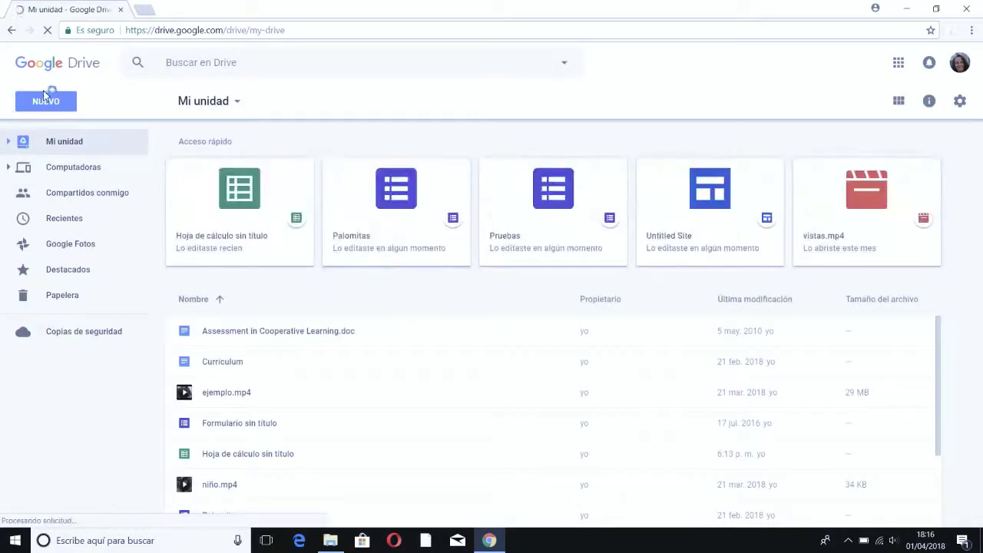
{"action": "left_click", "coordinate": [46, 103]}
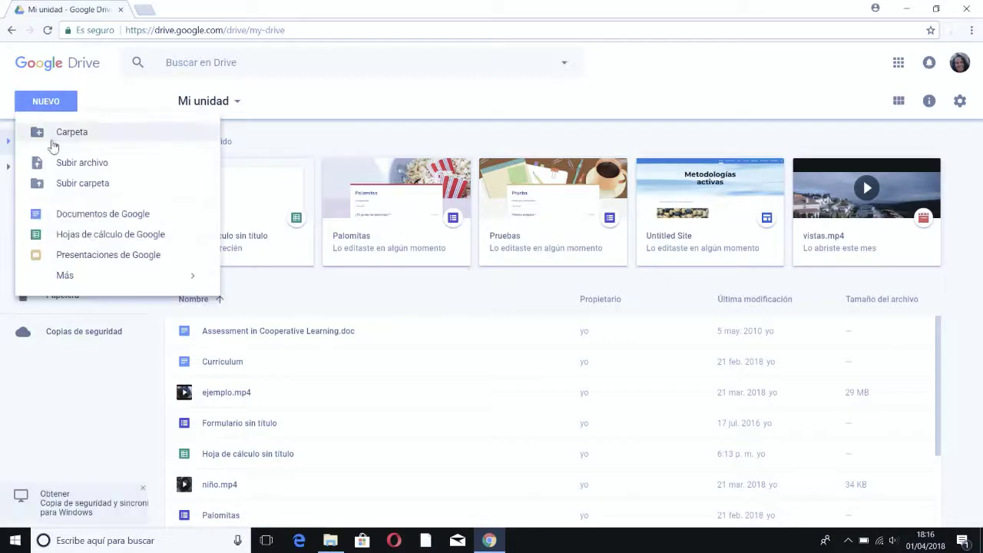
{"action": "left_click", "coordinate": [79, 239]}
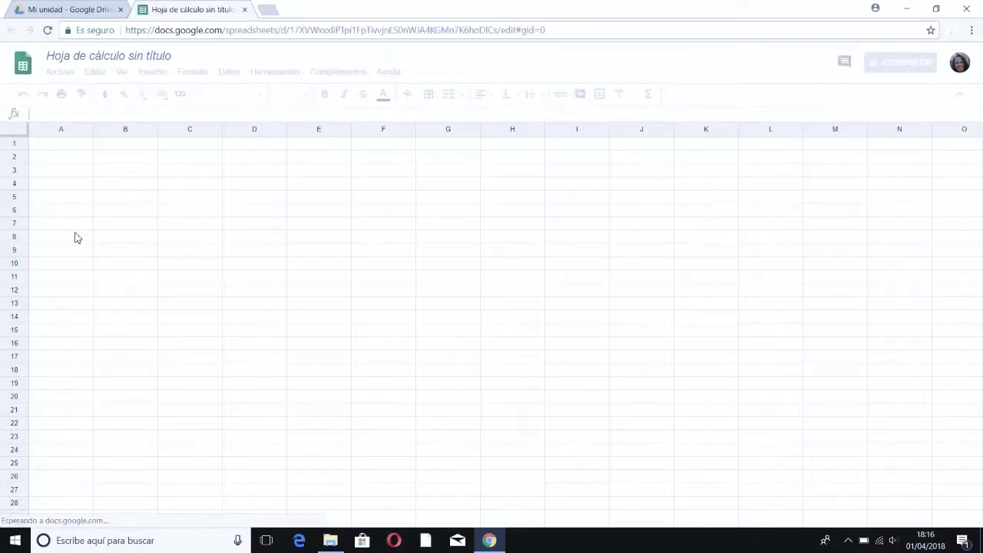
Step: Find the CoRubrics add-on in the add-ons store and install it for free
{"action": "left_click", "coordinate": [353, 74]}
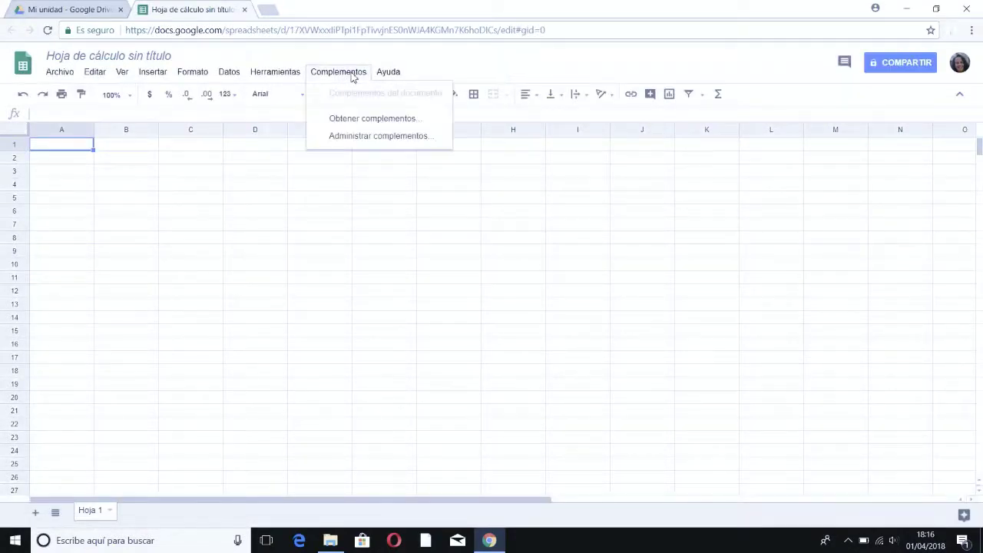
{"action": "left_click", "coordinate": [357, 123]}
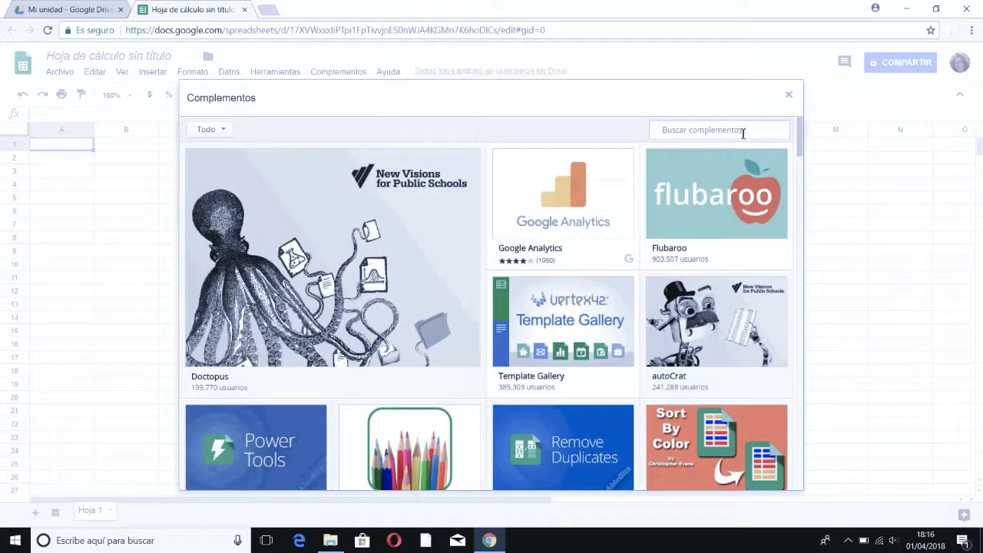
{"action": "left_click", "coordinate": [741, 134]}
{"action": "type", "text": "coru"}
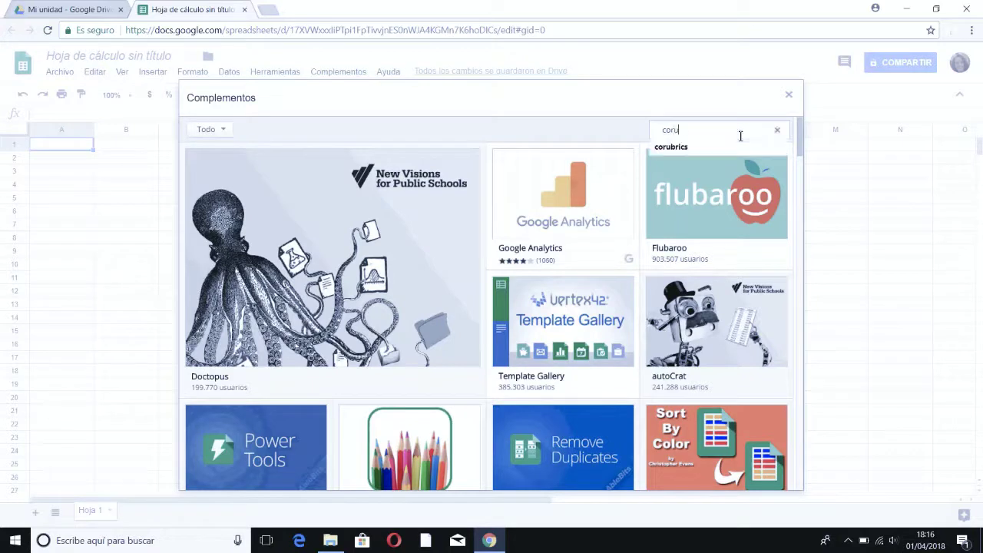
{"action": "type", "text": "brics"}
{"action": "key", "text": "Return"}
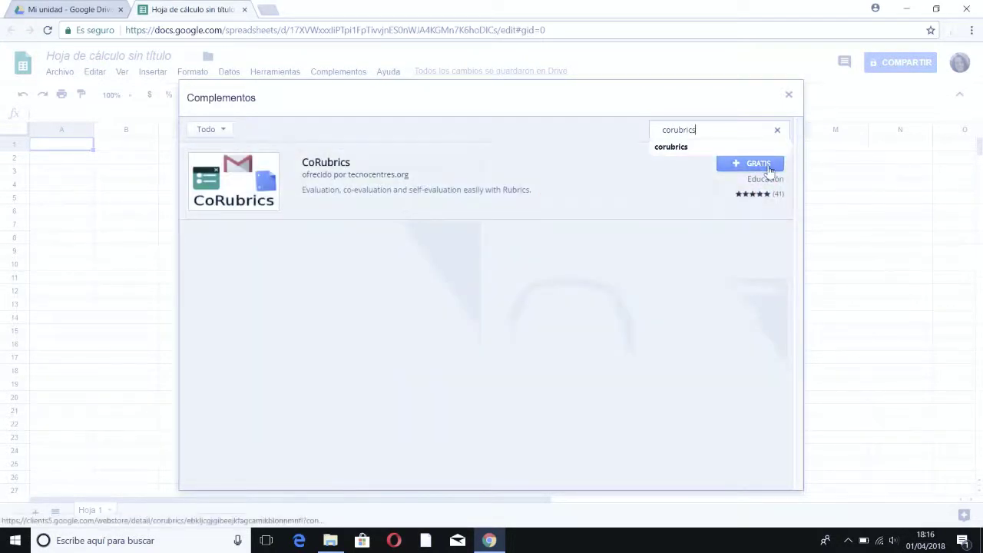
{"action": "left_click", "coordinate": [769, 165]}
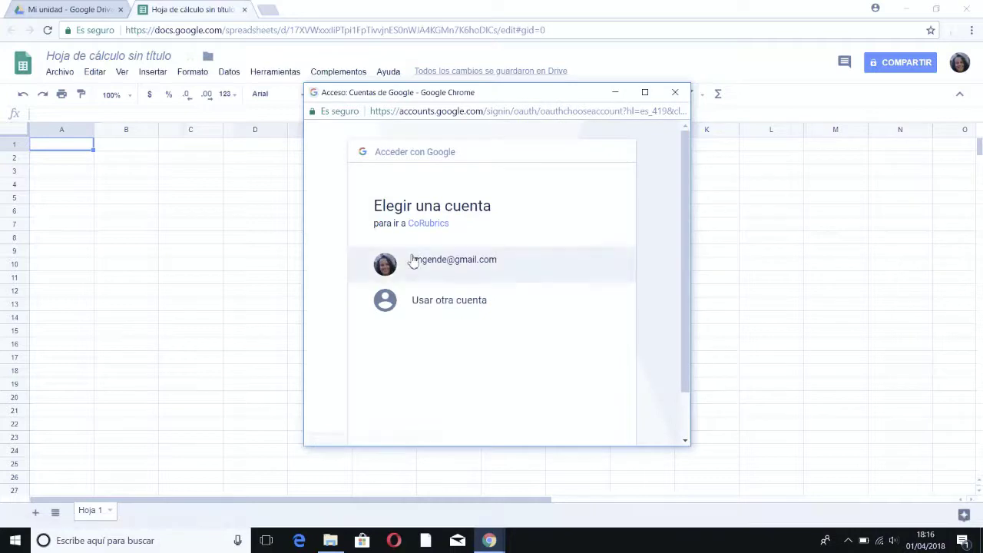
Step: Authorize CoRubrics with the Google account by granting its permissions
{"action": "left_click", "coordinate": [413, 262]}
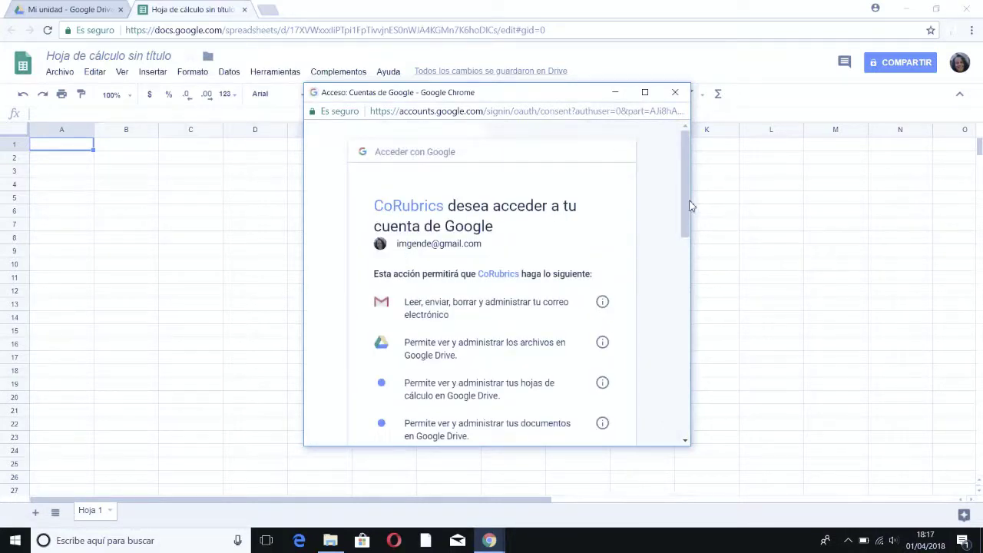
{"action": "left_click_drag", "start_coordinate": [687, 209], "coordinate": [591, 408]}
{"action": "left_click", "coordinate": [572, 370]}
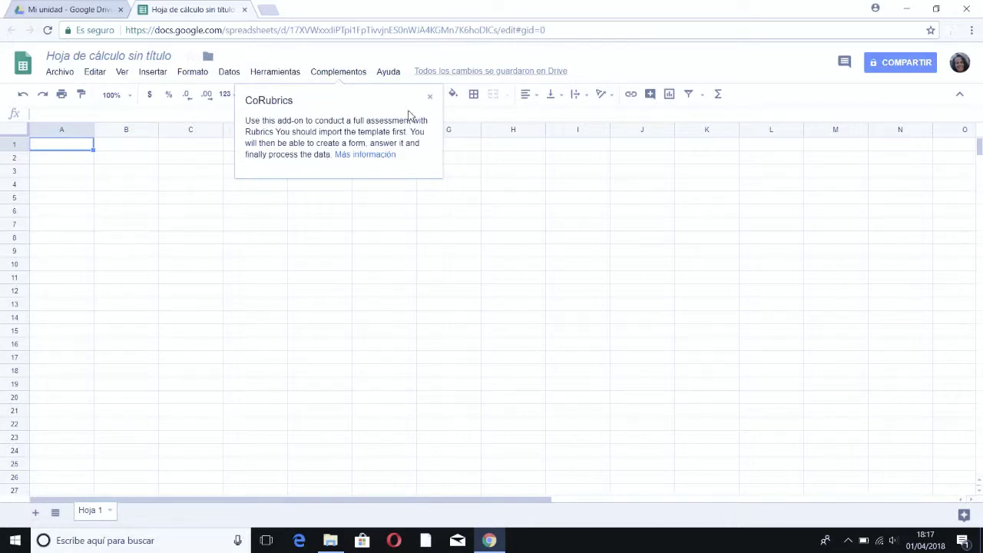
Step: Switch the CoRubrics language to Español
{"action": "left_click", "coordinate": [429, 98]}
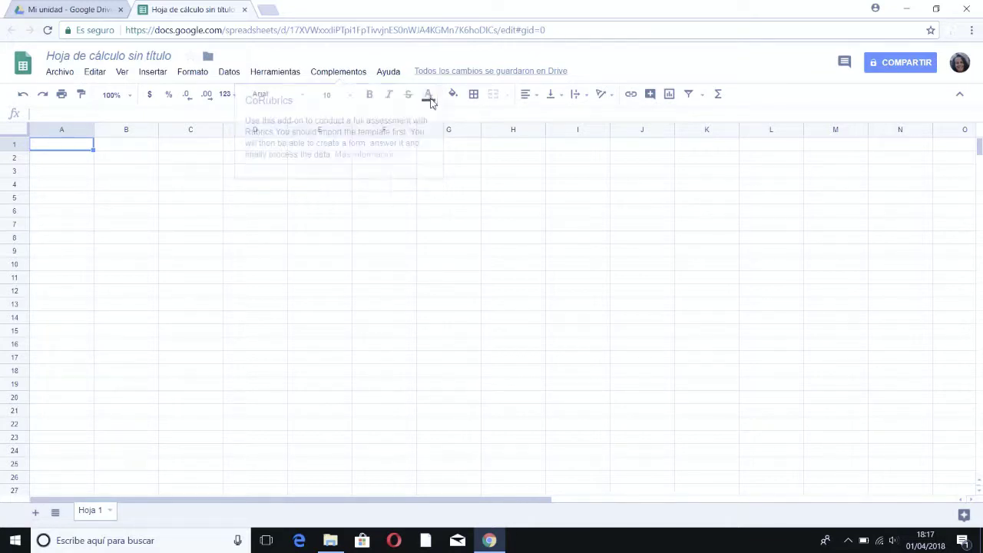
{"action": "left_click", "coordinate": [323, 75]}
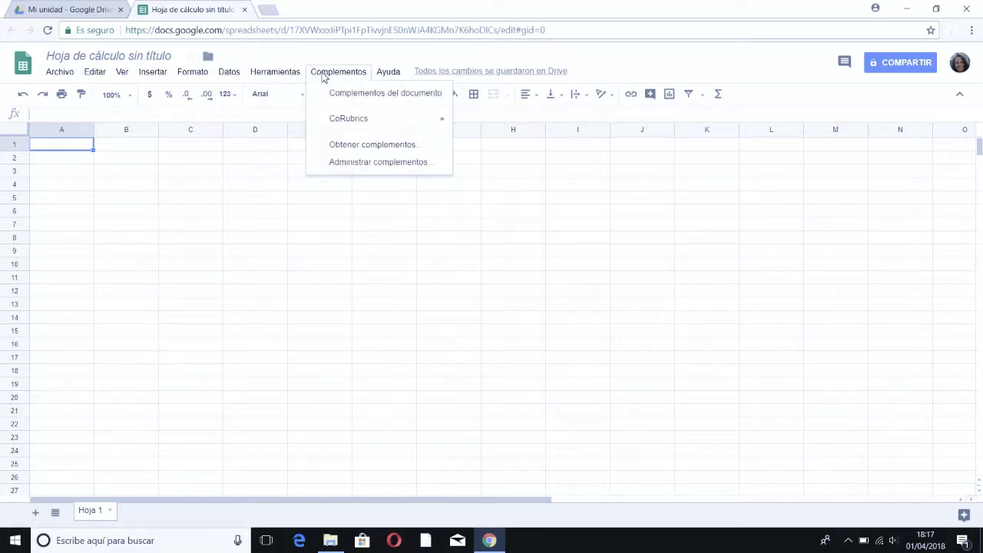
{"action": "mouse_move", "coordinate": [333, 126]}
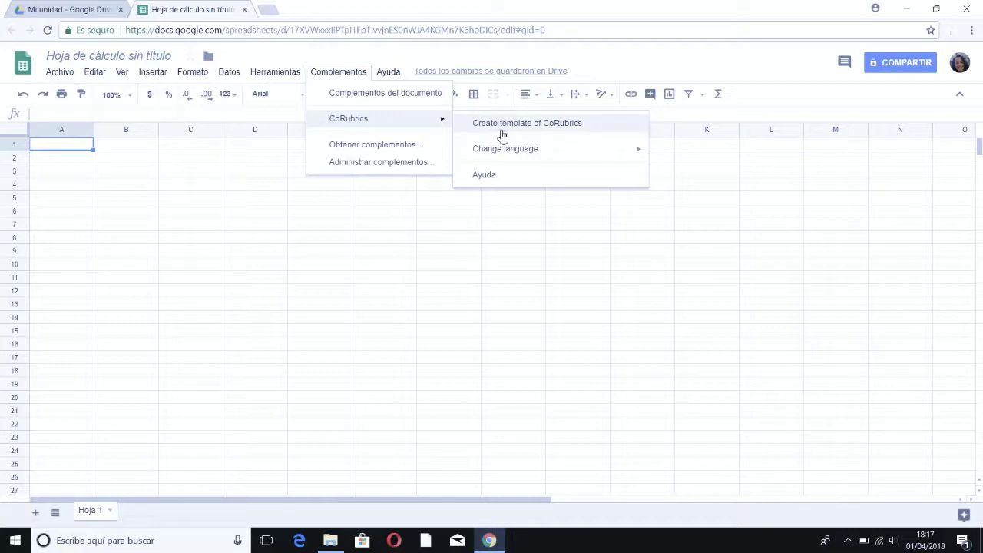
{"action": "mouse_move", "coordinate": [517, 156]}
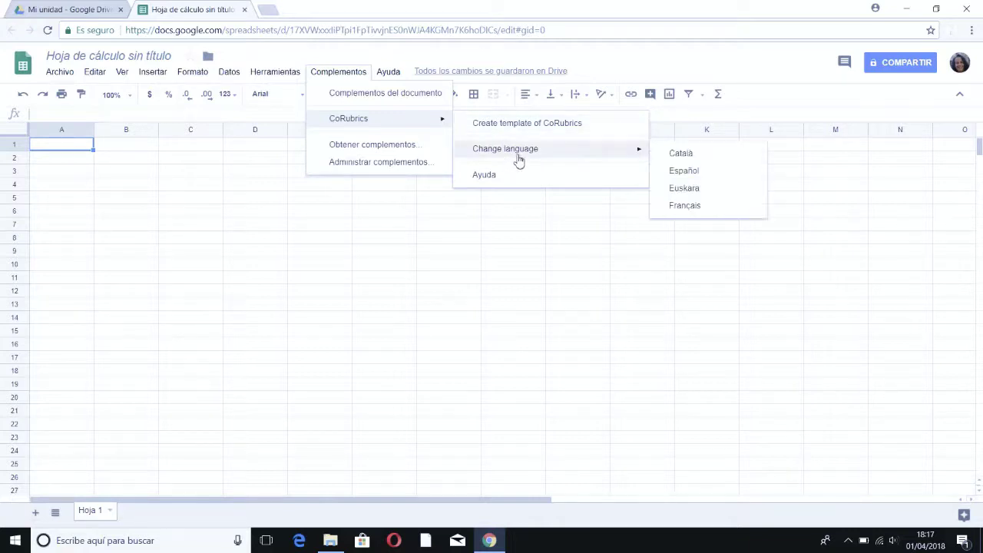
{"action": "left_click", "coordinate": [708, 174]}
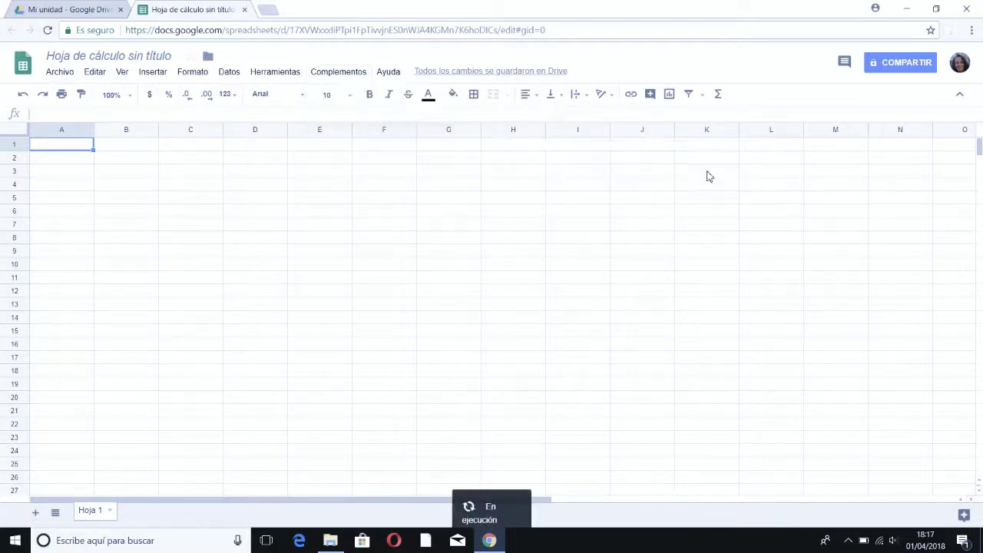
Step: Create the CoRubrics template, confirming that it replaces the current sheets
{"action": "left_click", "coordinate": [327, 75]}
{"action": "mouse_move", "coordinate": [377, 129]}
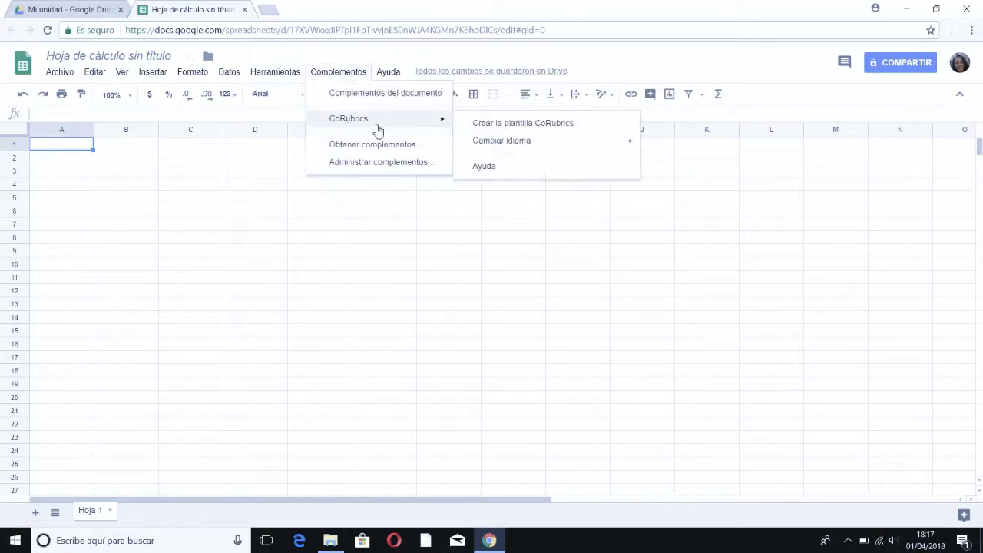
{"action": "left_click", "coordinate": [491, 125]}
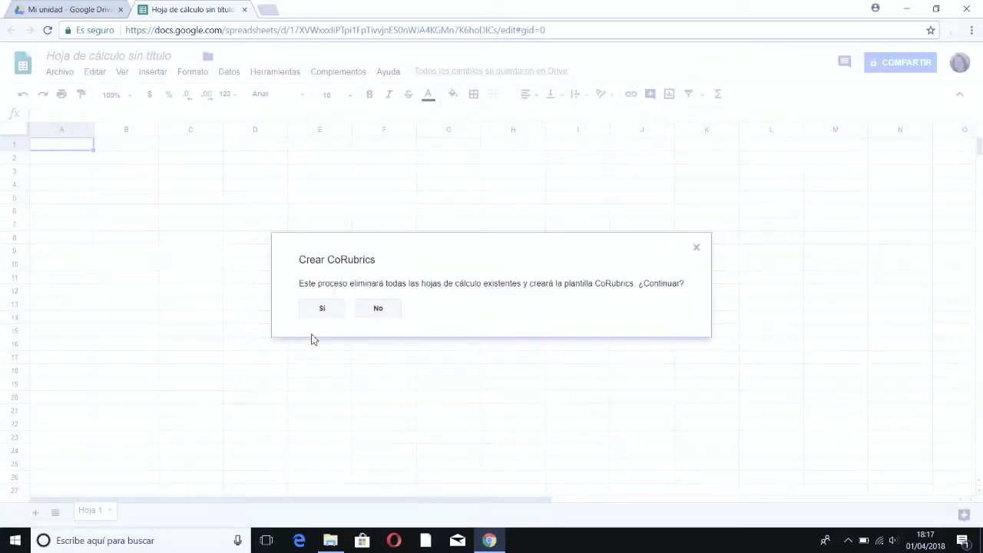
{"action": "left_click", "coordinate": [321, 311]}
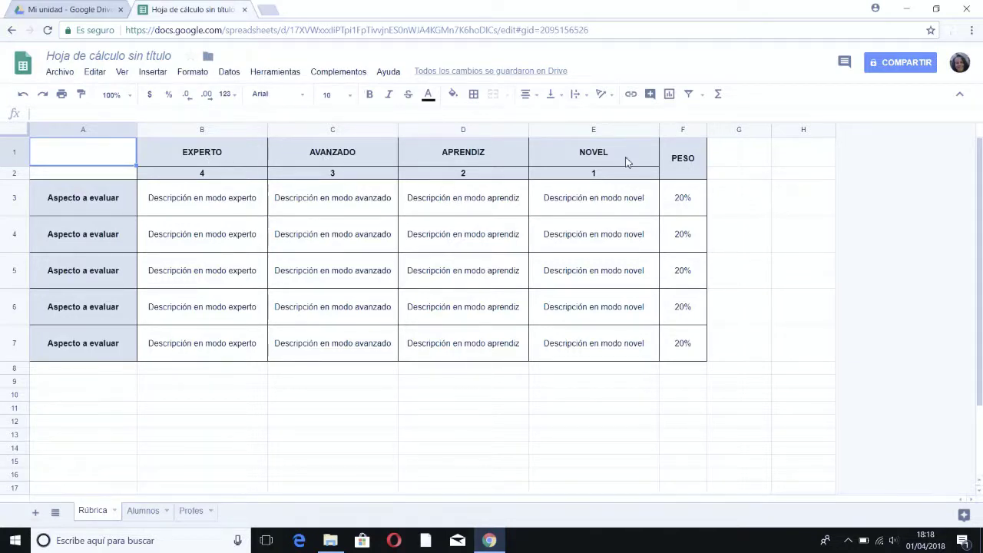
Step: Rename aspects A3–A5 to Expresión oral, Expresión escrita and Comprensión oral
{"action": "left_click", "coordinate": [77, 204]}
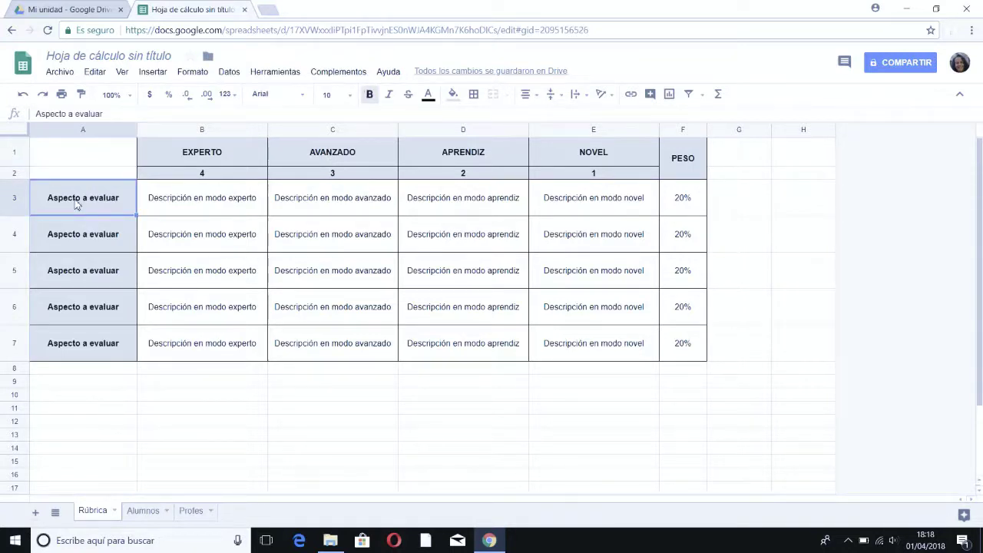
{"action": "type", "text": "Expresión"}
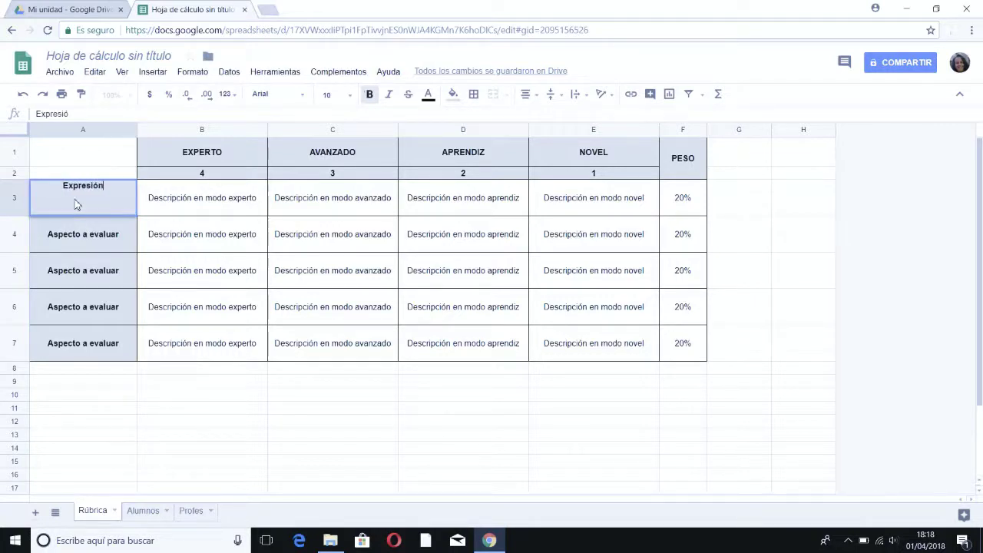
{"action": "type", "text": " oral"}
{"action": "left_click", "coordinate": [80, 244]}
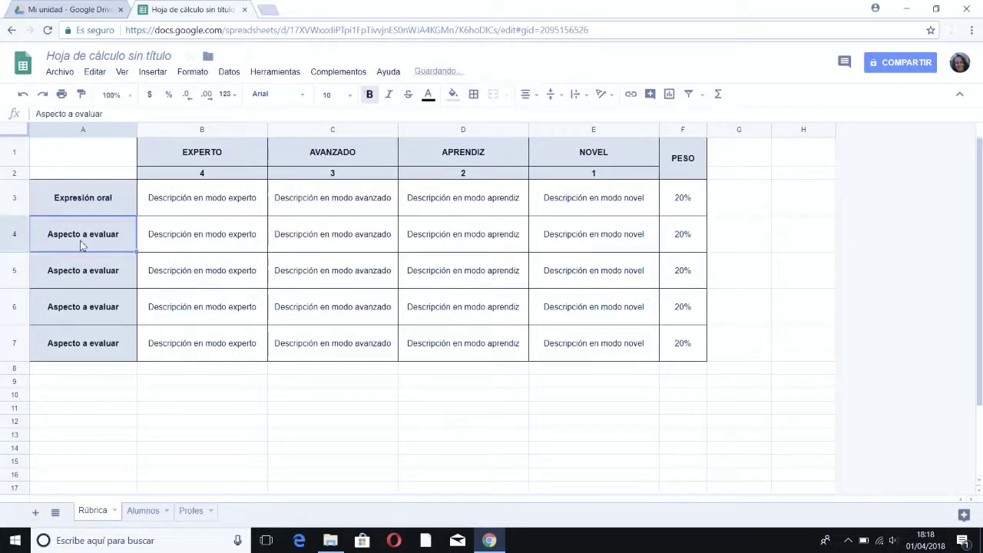
{"action": "type", "text": "Expresión ex"}
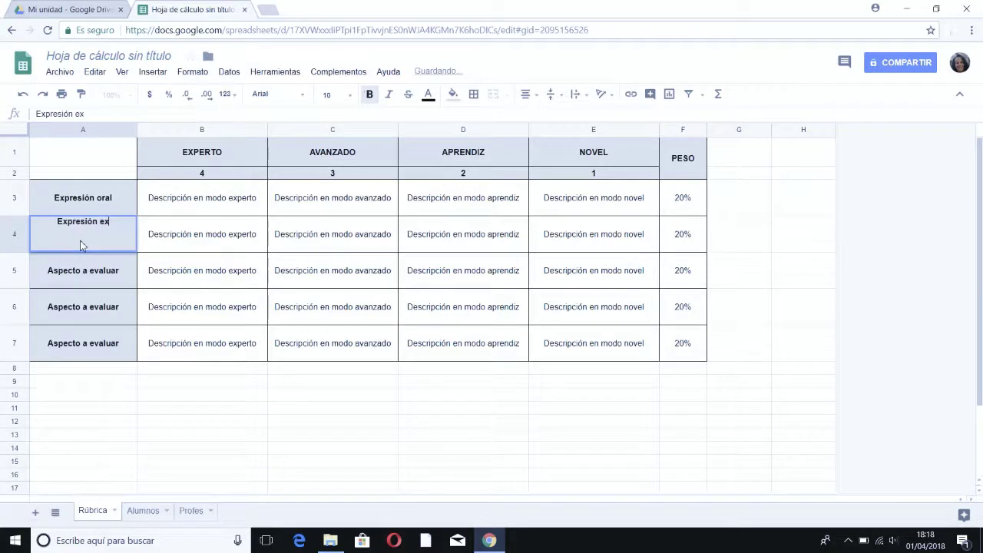
{"action": "key", "text": "BackSpace"}
{"action": "type", "text": "scrits"}
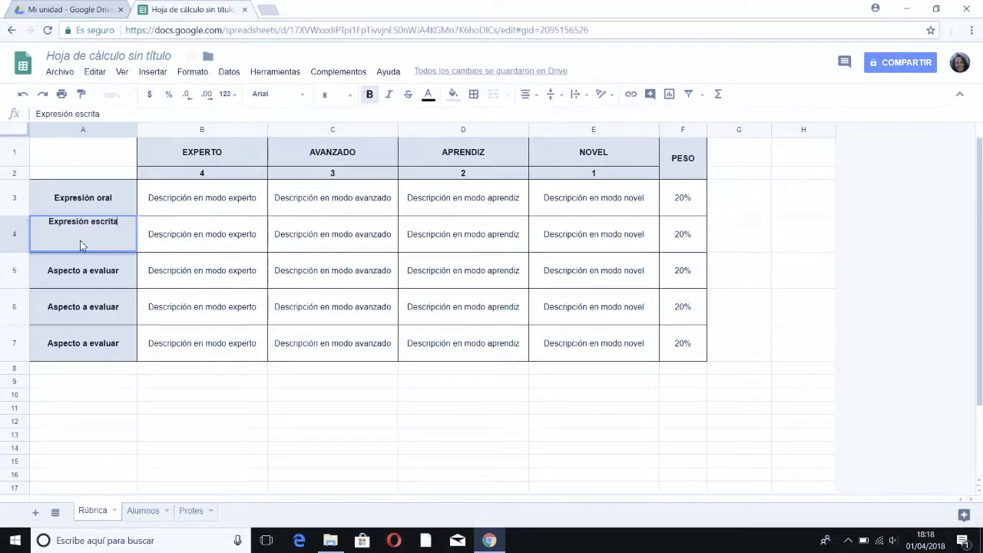
{"action": "left_click", "coordinate": [99, 278]}
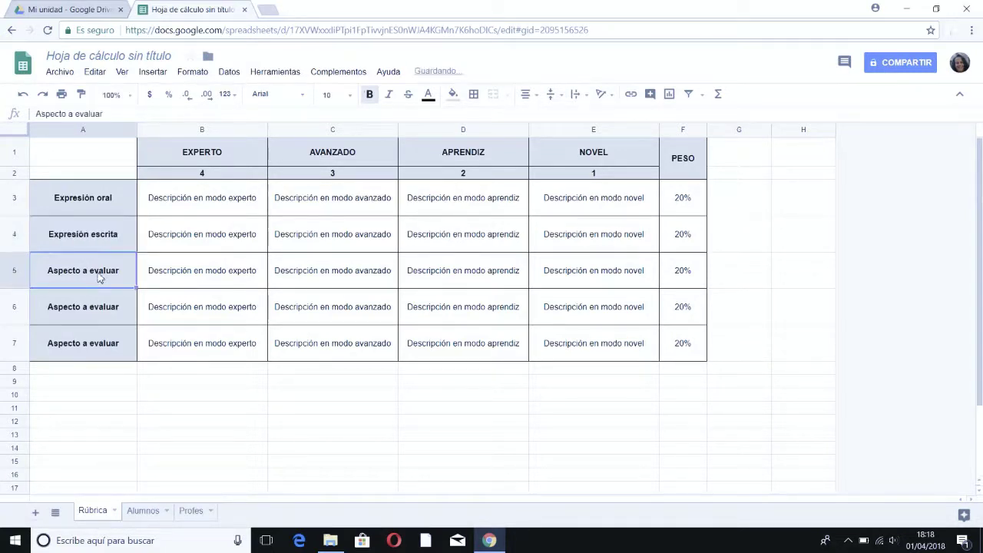
{"action": "double_click", "coordinate": [99, 278]}
{"action": "key", "text": "BackSpace"}
{"action": "key", "text": "BackSpace"}
{"action": "key", "text": "BackSpace"}
{"action": "key", "text": "BackSpace"}
{"action": "key", "text": "BackSpace"}
{"action": "key", "text": "BackSpace"}
{"action": "key", "text": "BackSpace"}
{"action": "key", "text": "BackSpace"}
{"action": "key", "text": "BackSpace"}
{"action": "key", "text": "BackSpace"}
{"action": "key", "text": "BackSpace"}
{"action": "key", "text": "BackSpace"}
{"action": "key", "text": "BackSpace"}
{"action": "key", "text": "BackSpace"}
{"action": "key", "text": "BackSpace"}
{"action": "key", "text": "BackSpace"}
{"action": "key", "text": "BackSpace"}
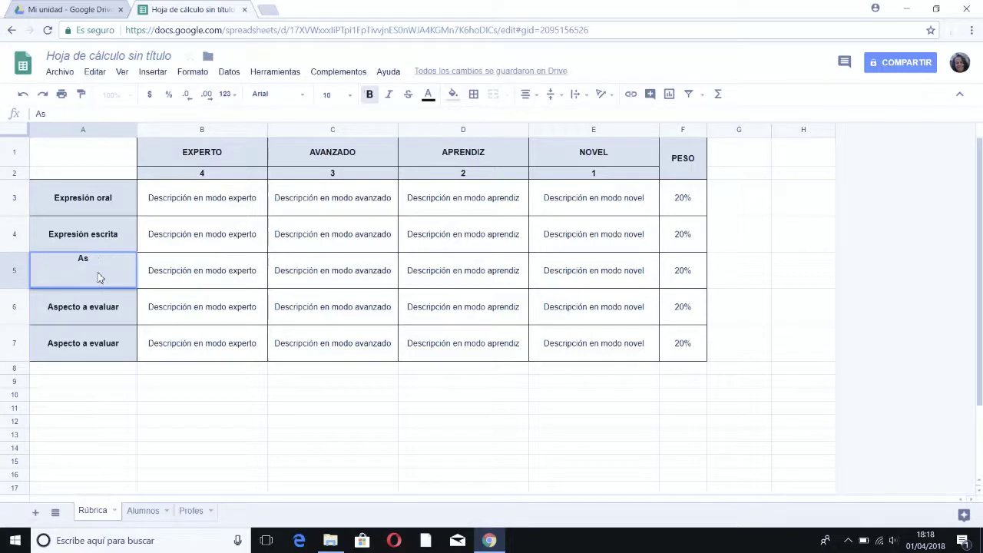
{"action": "type", "text": "compnn resi"}
{"action": "key", "text": "BackSpace"}
{"action": "key", "text": "BackSpace"}
{"action": "key", "text": "BackSpace"}
{"action": "key", "text": "BackSpace"}
{"action": "key", "text": "BackSpace"}
{"action": "key", "text": "BackSpace"}
{"action": "key", "text": "BackSpace"}
{"action": "key", "text": "BackSpace"}
{"action": "key", "text": "BackSpace"}
{"action": "type", "text": "Comprensión oral"}
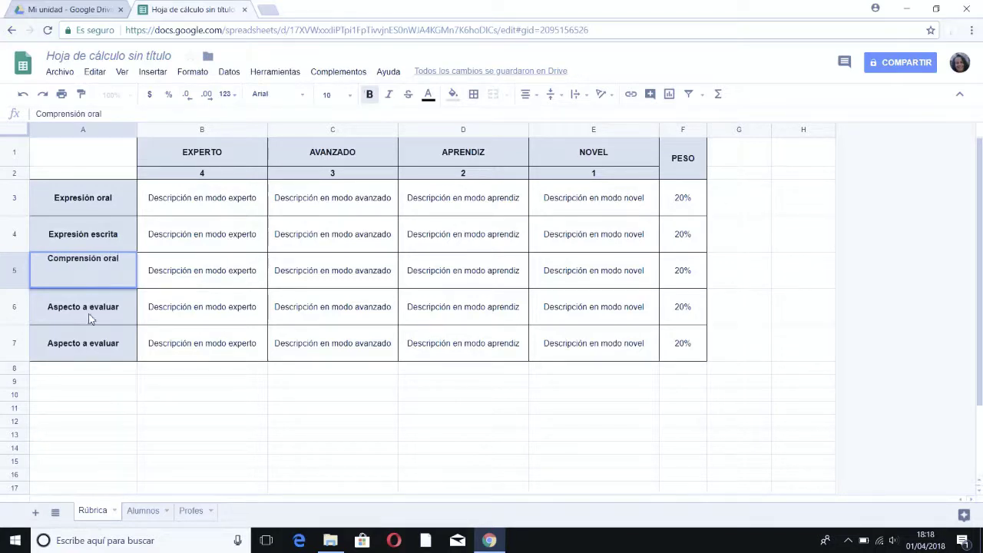
{"action": "left_click", "coordinate": [88, 318]}
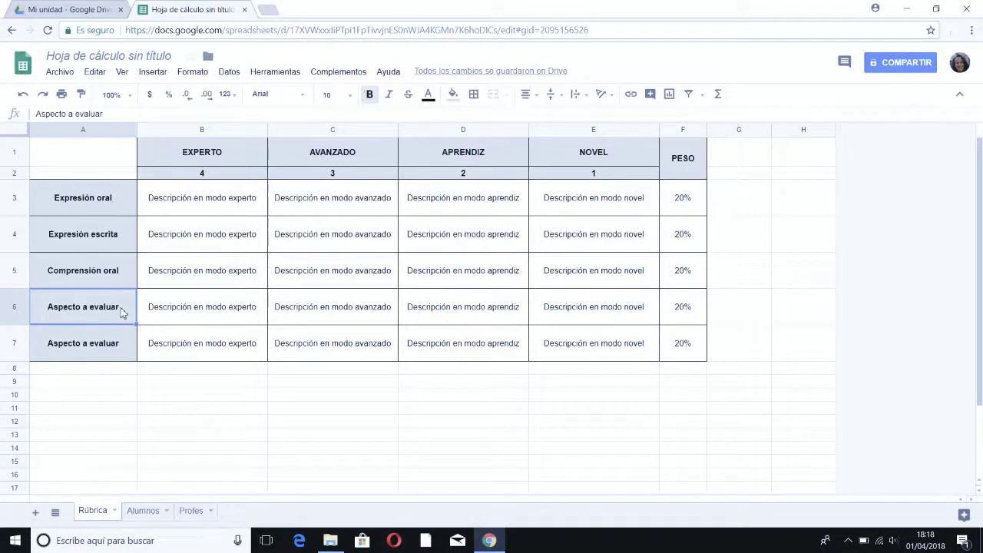
Step: Replace the A6 and A7 placeholders with Comprensión escrita and Vocabulario
{"action": "key", "text": "Delete"}
{"action": "type", "text": "cp"}
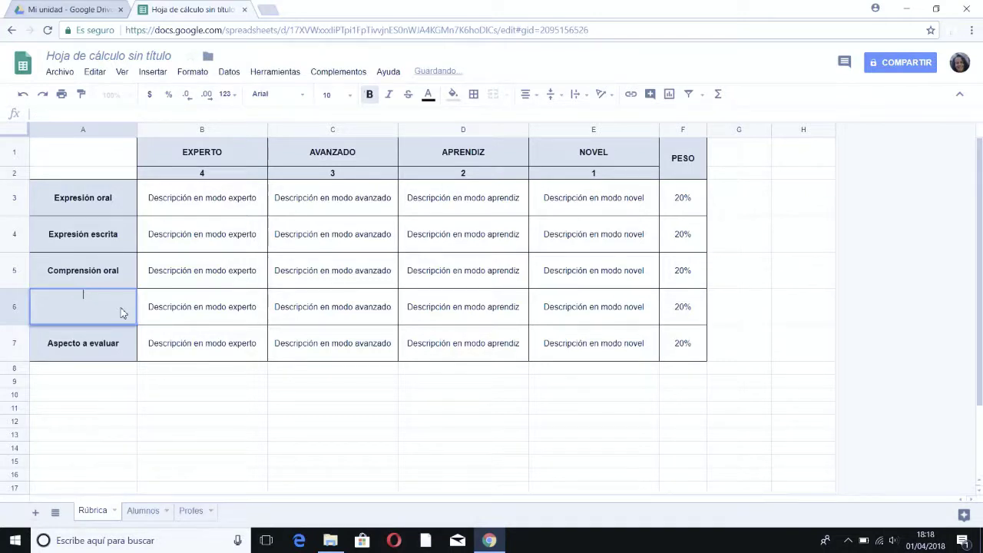
{"action": "key", "text": "BackSpace"}
{"action": "key", "text": "BackSpace"}
{"action": "type", "text": "Comprne"}
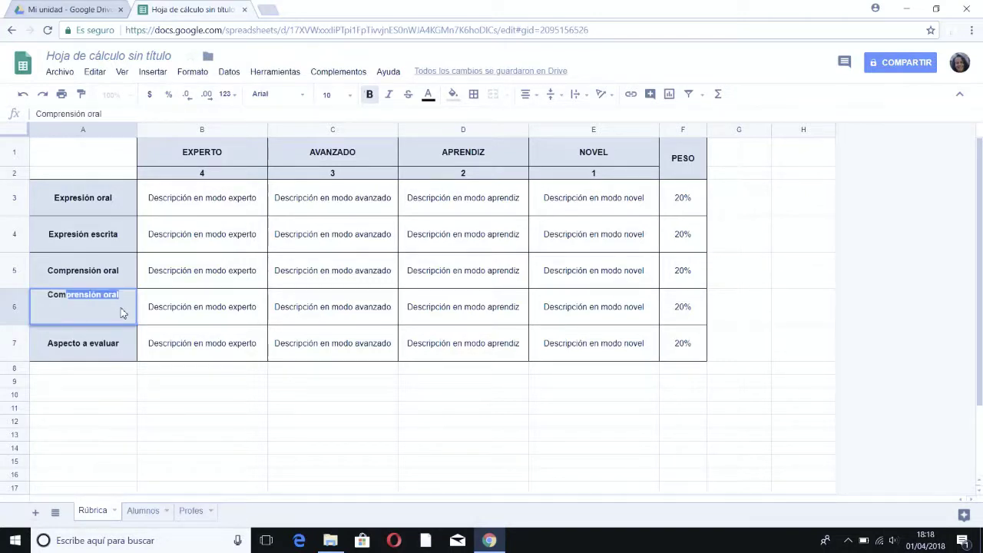
{"action": "key", "text": "BackSpace"}
{"action": "key", "text": "BackSpace"}
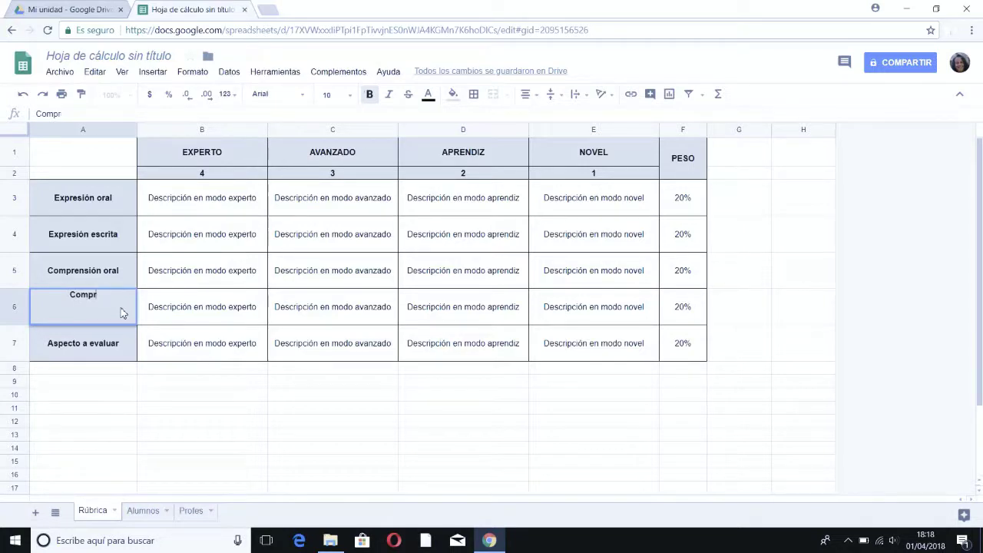
{"action": "type", "text": "ensión es"}
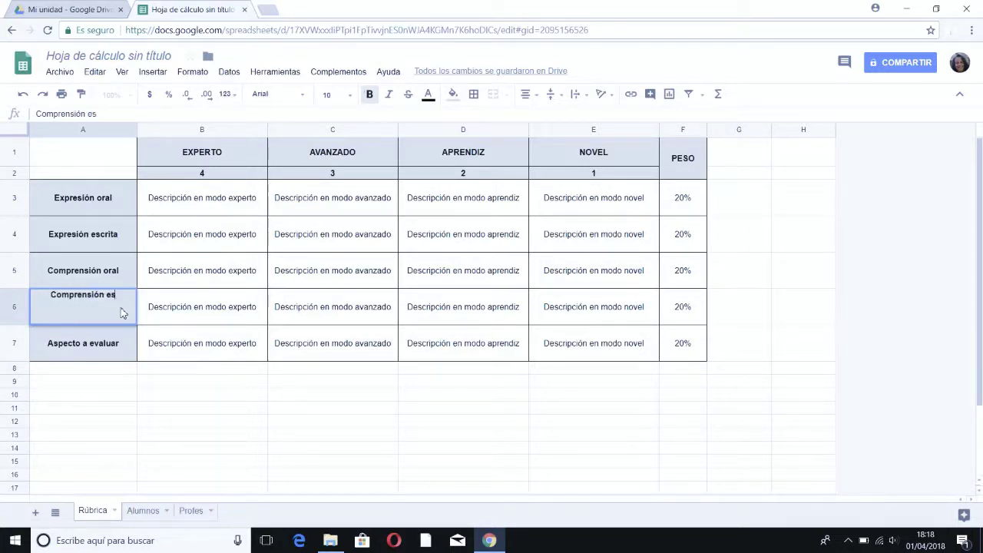
{"action": "type", "text": "crita"}
{"action": "left_click", "coordinate": [98, 355]}
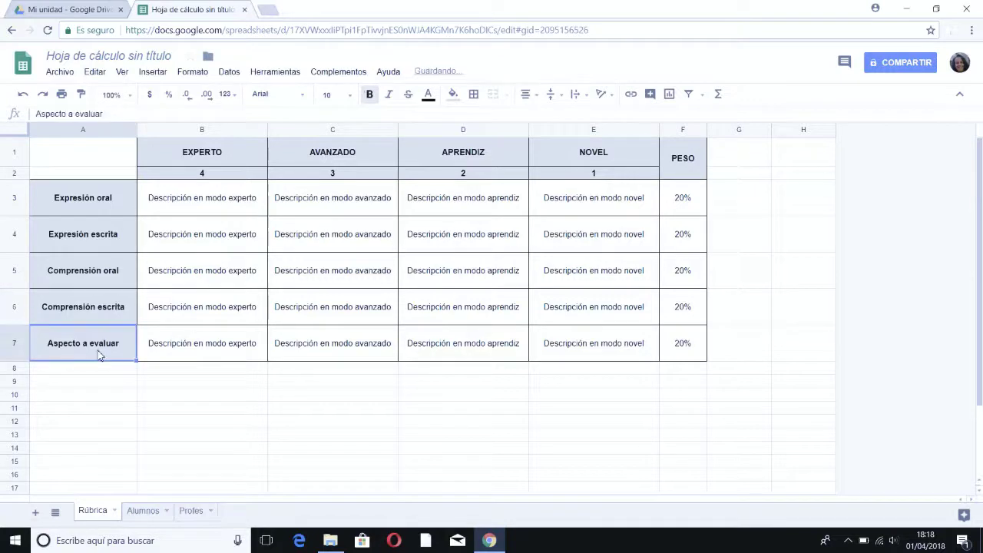
{"action": "type", "text": "Voca"}
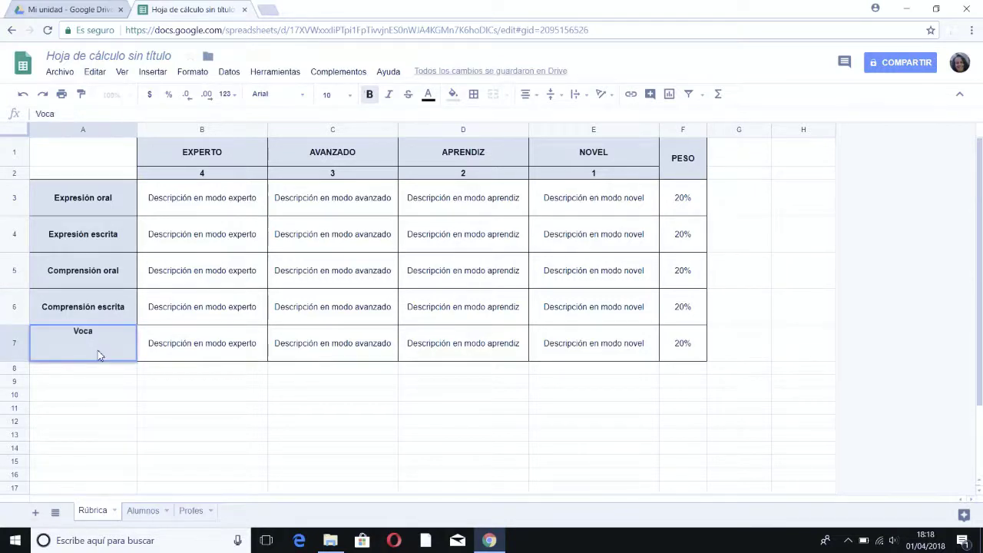
{"action": "type", "text": "bulario"}
{"action": "left_click", "coordinate": [223, 346]}
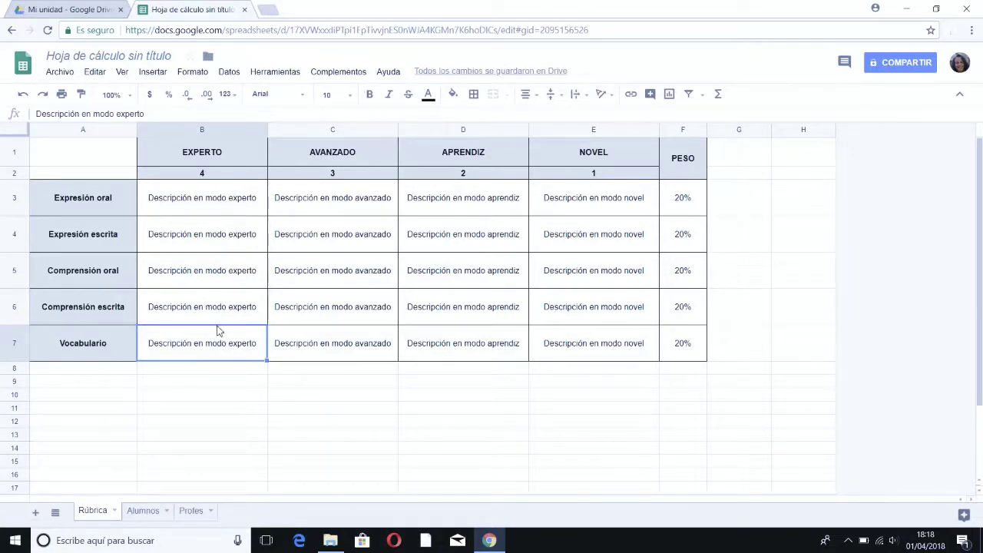
{"action": "left_click", "coordinate": [197, 202]}
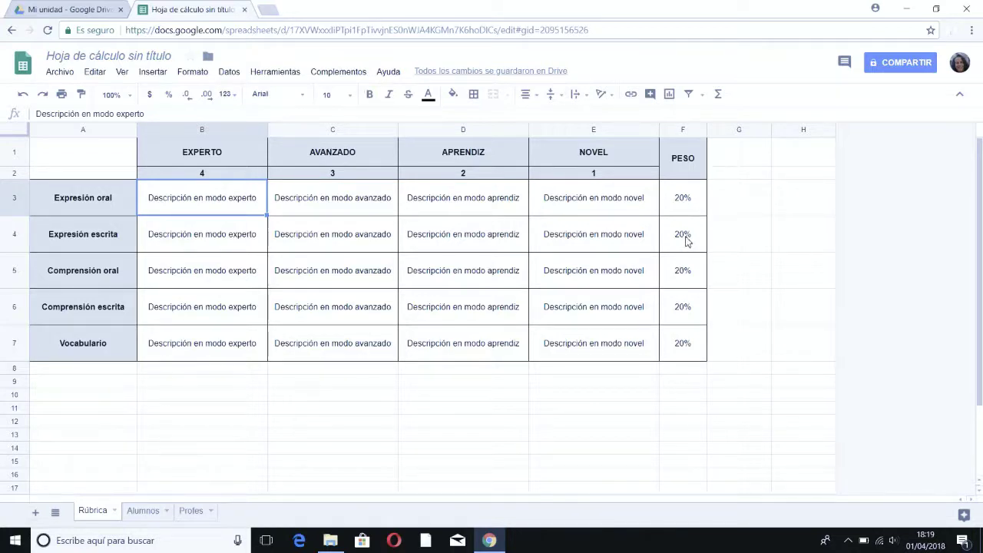
Step: Change the Expresión escrita (F4) and Expresión oral (F3) weights to 25%
{"action": "left_click", "coordinate": [679, 239]}
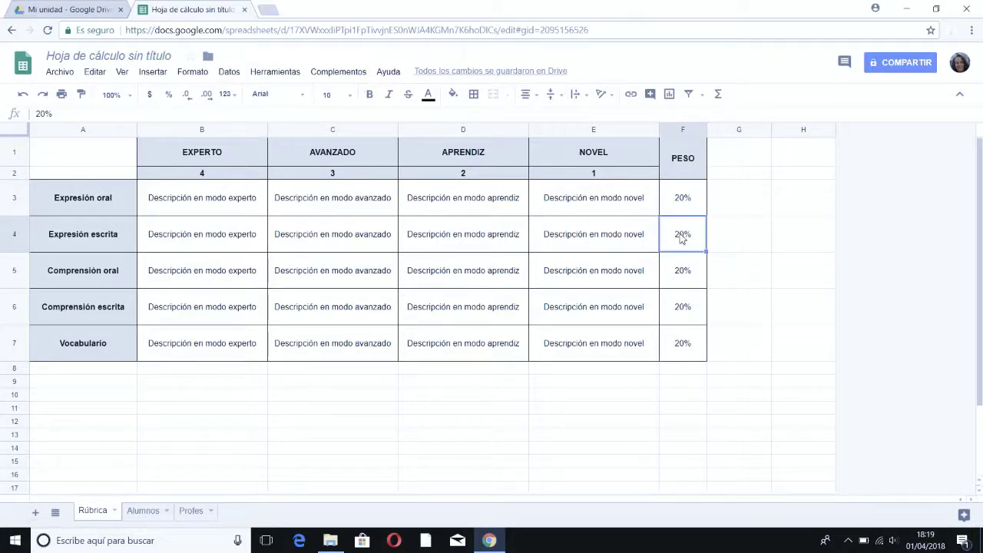
{"action": "type", "text": "10"}
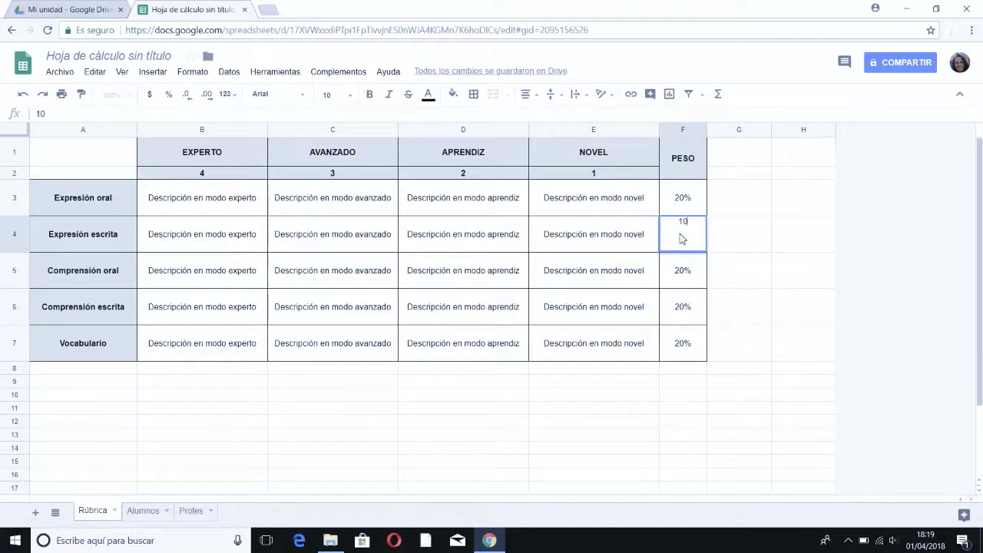
{"action": "key", "text": "Return"}
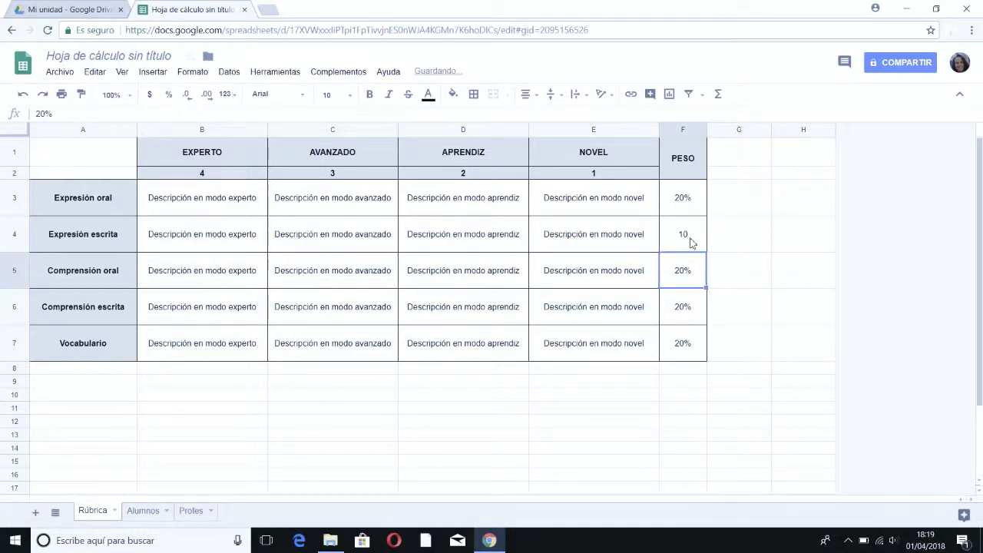
{"action": "left_click", "coordinate": [690, 242]}
{"action": "type", "text": "10"}
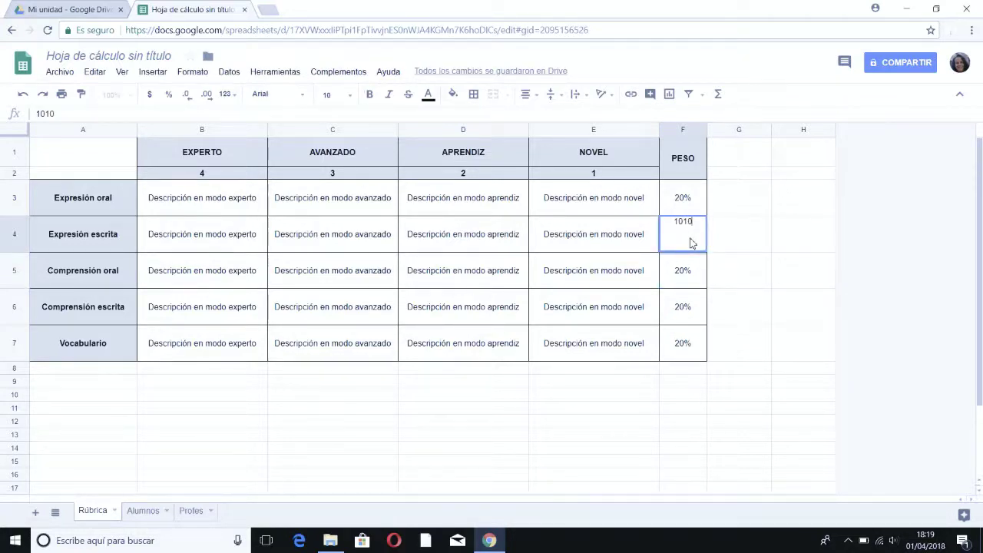
{"action": "type", "text": "%"}
{"action": "key", "text": "BackSpace"}
{"action": "key", "text": "BackSpace"}
{"action": "key", "text": "BackSpace"}
{"action": "key", "text": "BackSpace"}
{"action": "key", "text": "BackSpace"}
{"action": "type", "text": "20%"}
{"action": "left_click", "coordinate": [686, 199]}
{"action": "type", "text": "25%"}
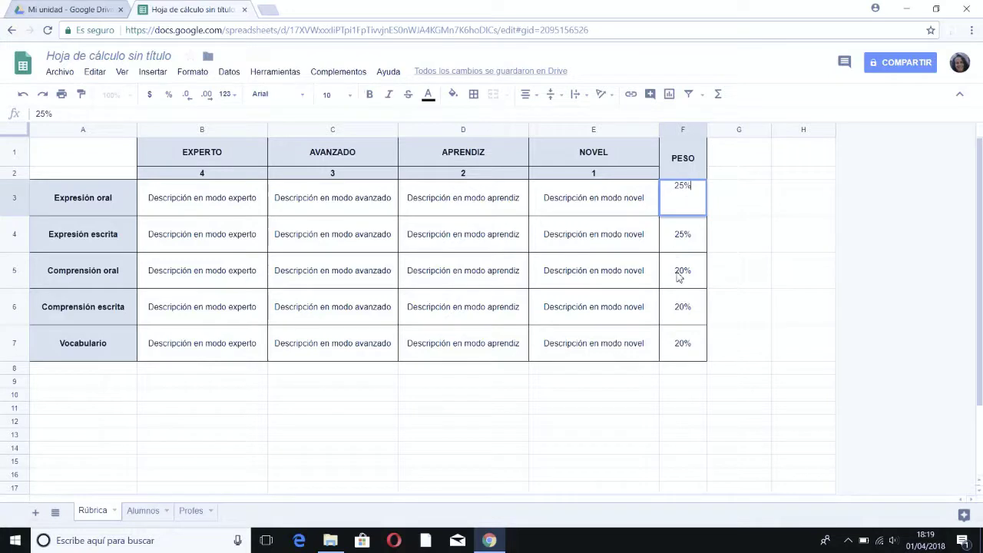
{"action": "left_click", "coordinate": [679, 278]}
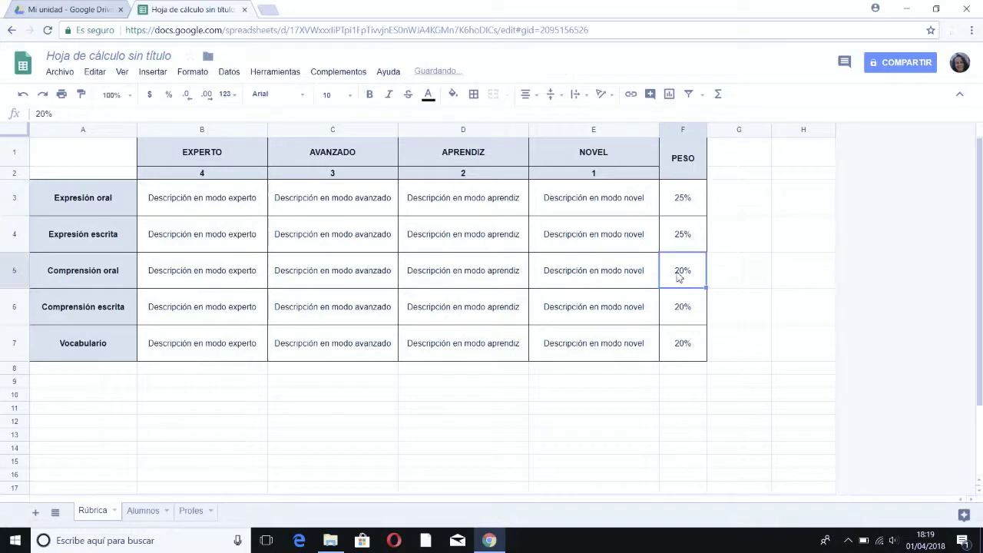
Step: Set the Comprensión oral (F5) and Comprensión escrita (F6) weights to 15%
{"action": "double_click", "coordinate": [679, 278]}
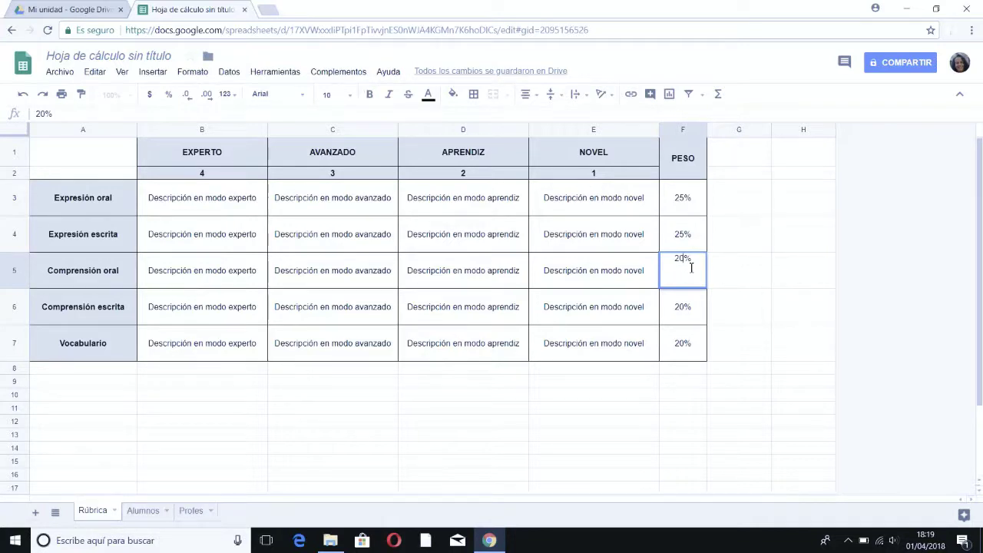
{"action": "key", "text": "BackSpace"}
{"action": "key", "text": "BackSpace"}
{"action": "type", "text": "10"}
{"action": "key", "text": "BackSpace"}
{"action": "type", "text": "5"}
{"action": "left_click", "coordinate": [683, 306]}
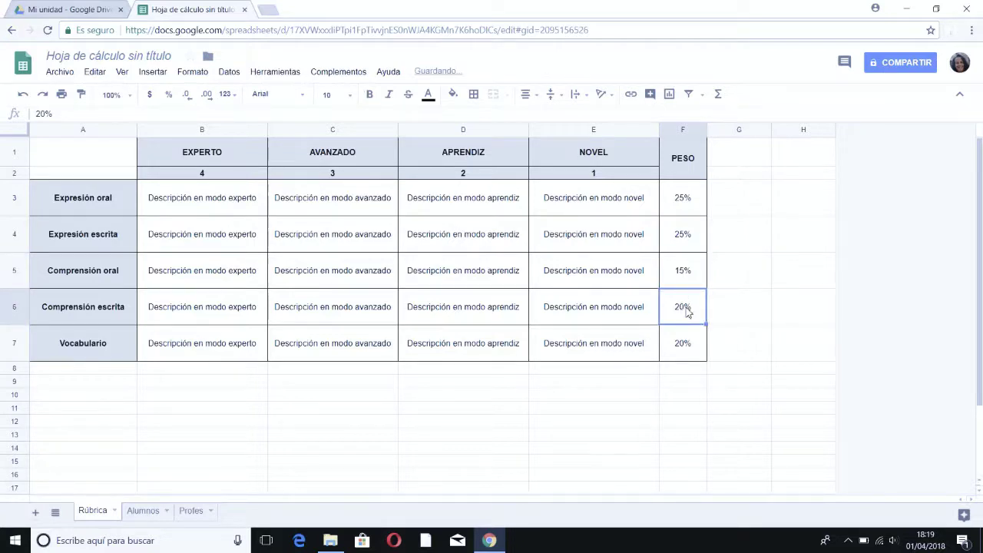
{"action": "double_click", "coordinate": [686, 310]}
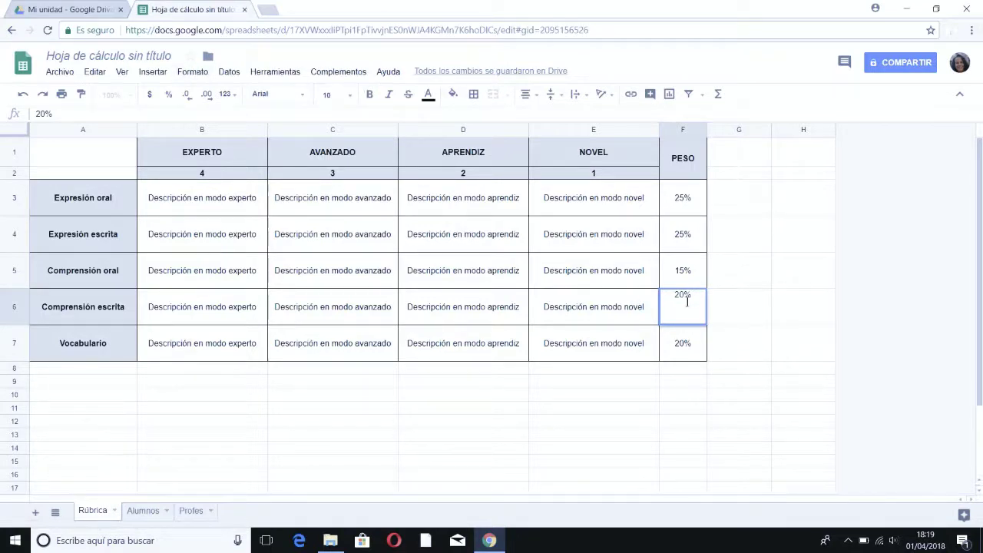
{"action": "key", "text": "BackSpace"}
{"action": "key", "text": "BackSpace"}
{"action": "type", "text": "15"}
{"action": "left_click", "coordinate": [745, 342]}
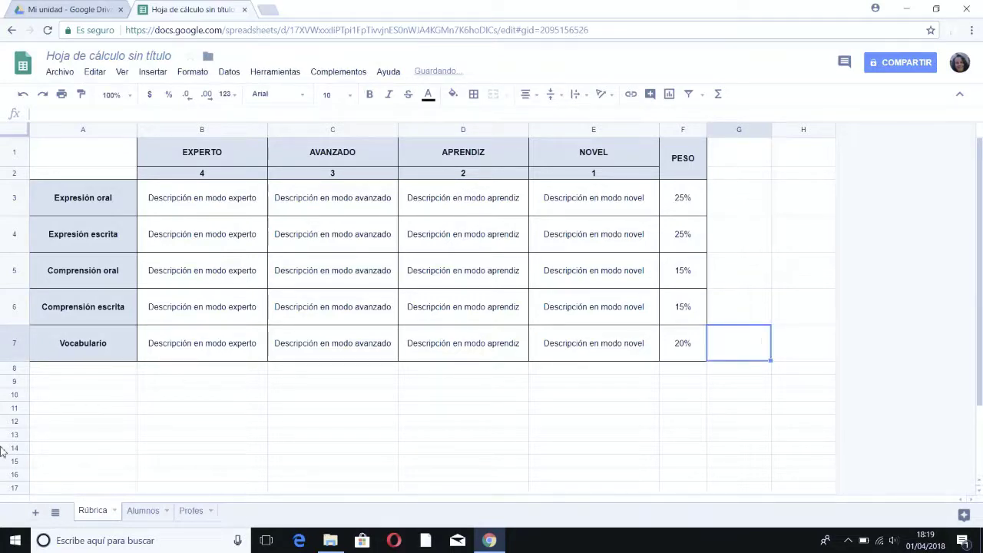
Step: On the Alumnos sheet, enter the first two students' e-mail addresses in B2 and B3
{"action": "left_click", "coordinate": [146, 511]}
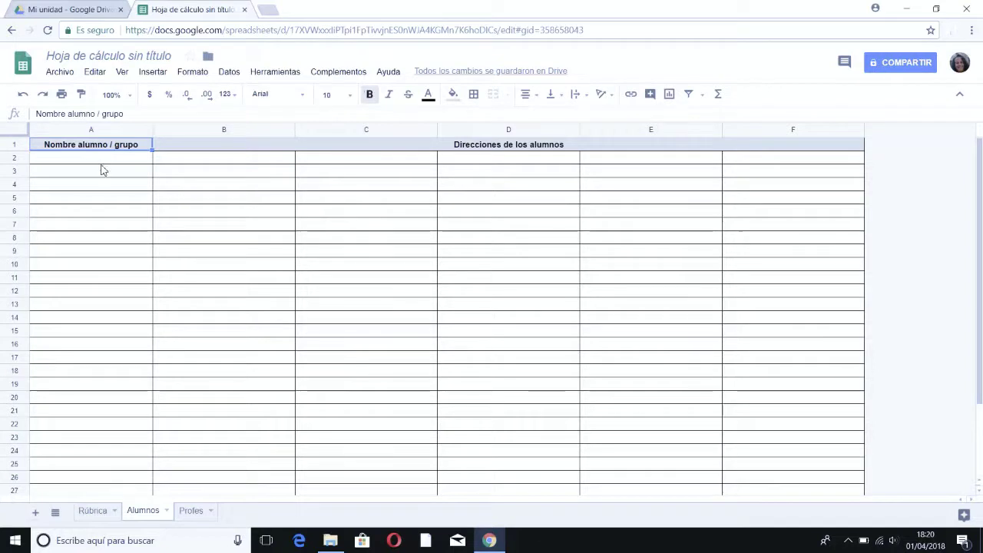
{"action": "left_click", "coordinate": [114, 164]}
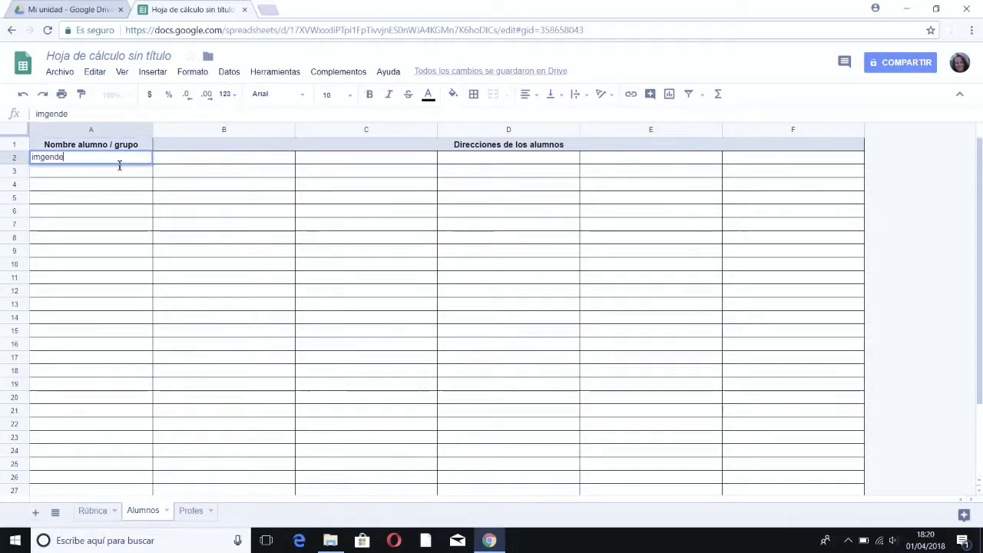
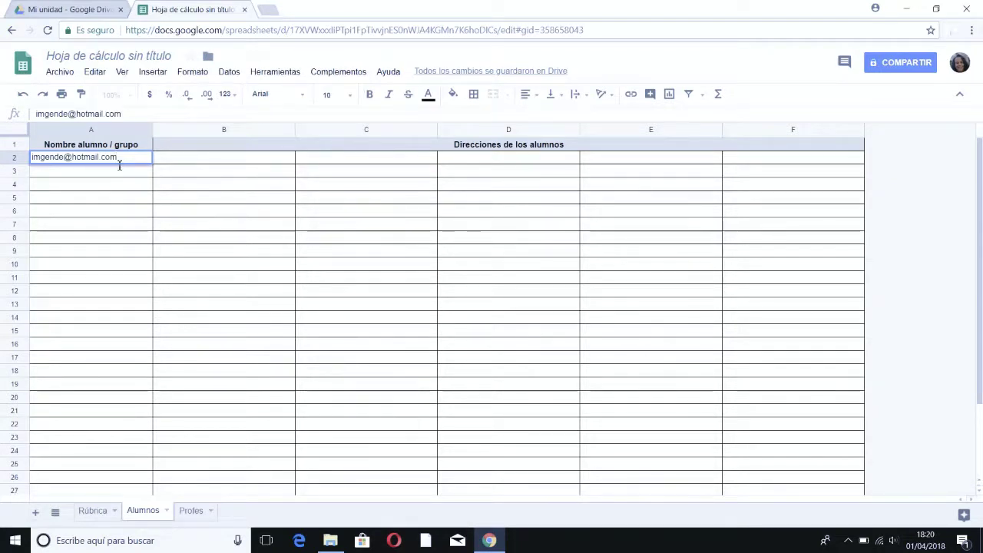
{"action": "key", "text": "Return"}
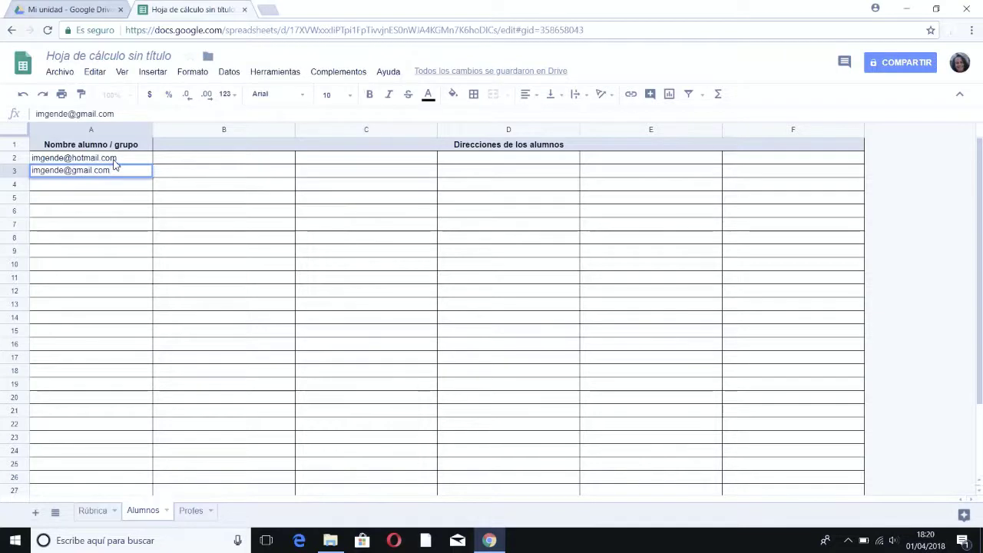
{"action": "key", "text": "Return"}
{"action": "key", "text": "Up"}
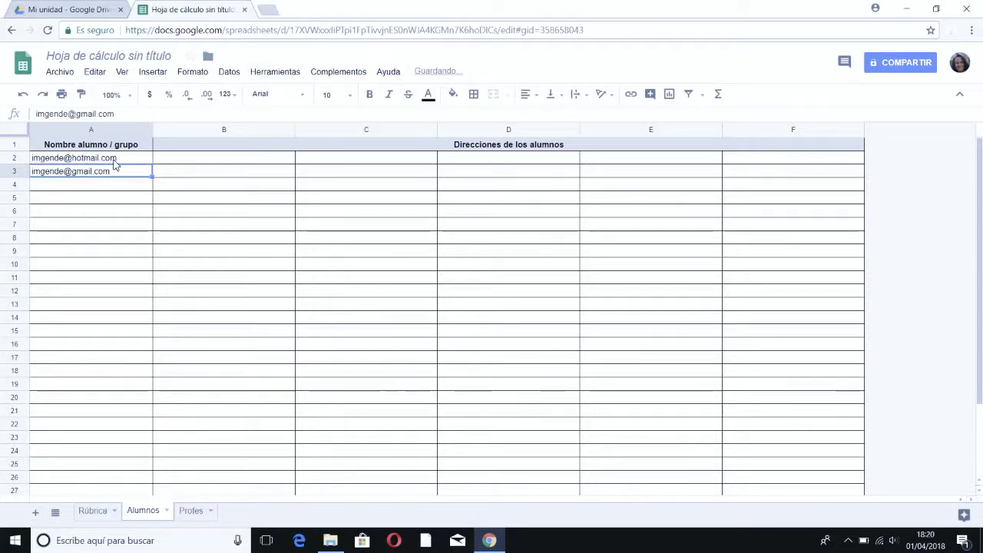
{"action": "key", "text": "Up"}
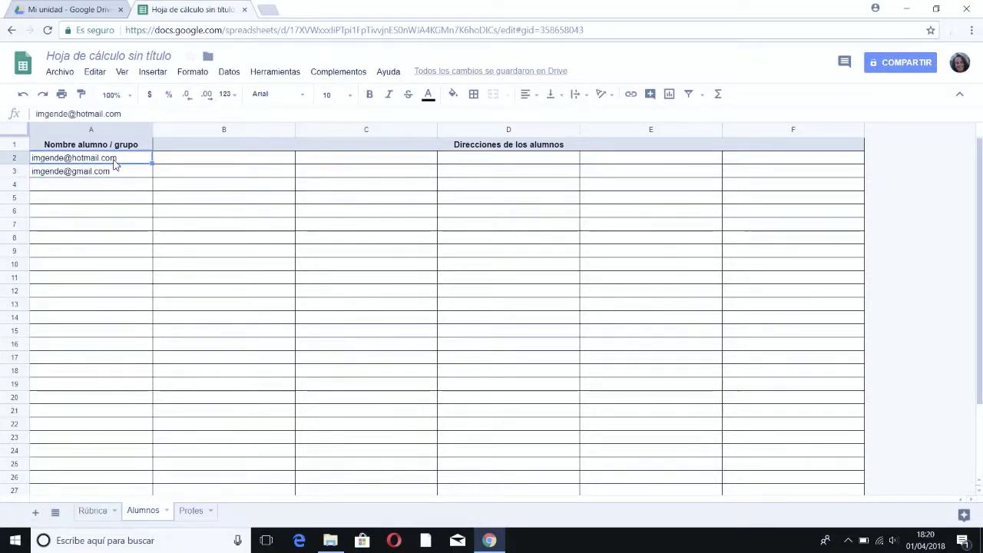
{"action": "key", "text": "ctrl+c"}
{"action": "key", "text": "Right"}
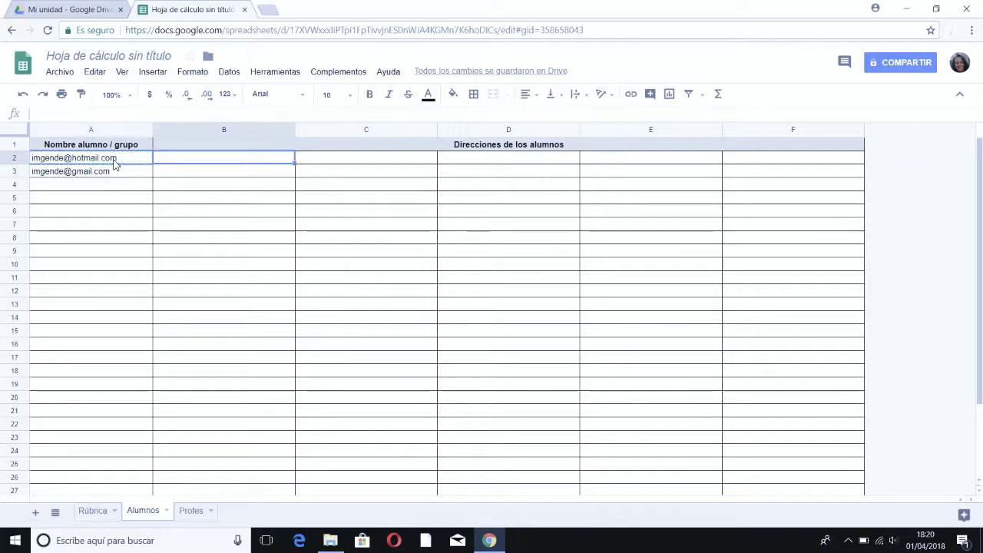
{"action": "key", "text": "ctrl+v"}
{"action": "key", "text": "Down"}
{"action": "key", "text": "Left"}
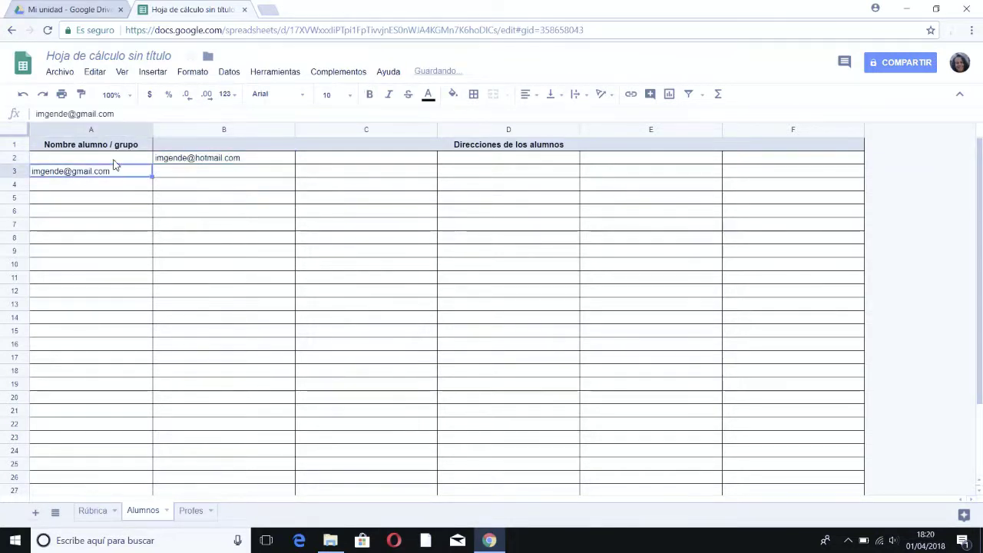
{"action": "key", "text": "ctrl+x"}
{"action": "key", "text": "Right"}
{"action": "key", "text": "ctrl+v"}
{"action": "key", "text": "Left"}
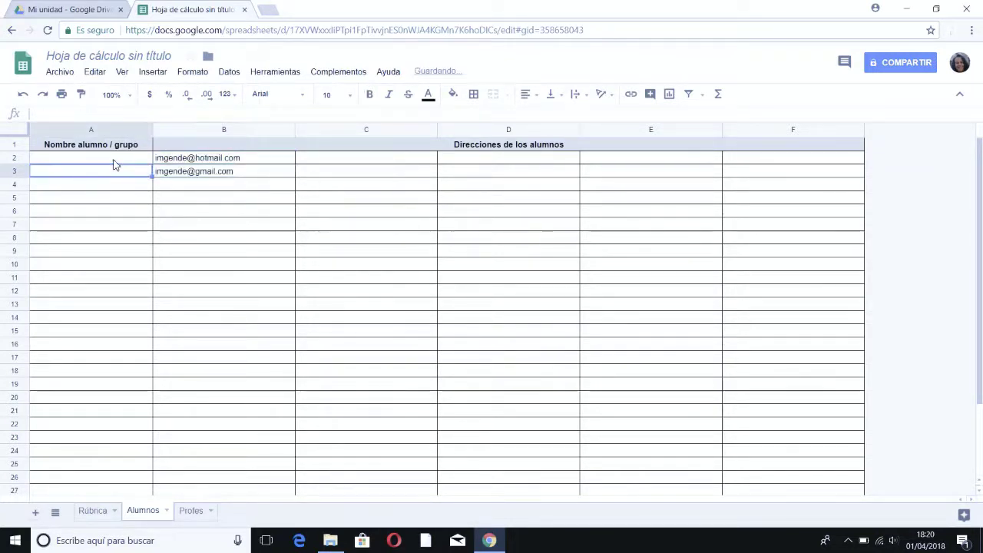
{"action": "key", "text": "Up"}
Step: Enter the three students' names in A2:A4 and the third student's e-mail in B4
{"action": "type", "text": "ingrid"}
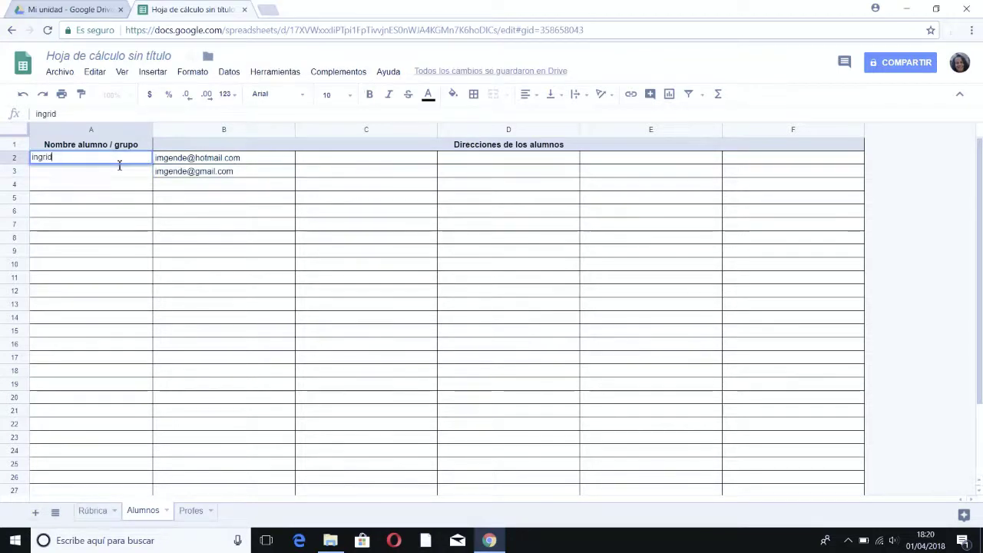
{"action": "key", "text": "Return"}
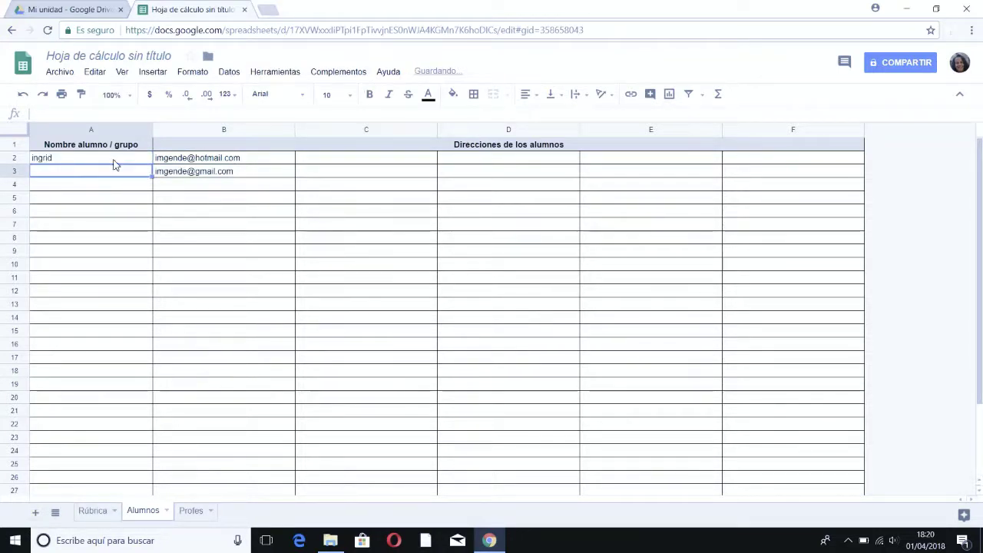
{"action": "type", "text": "pedro"}
{"action": "key", "text": "Return"}
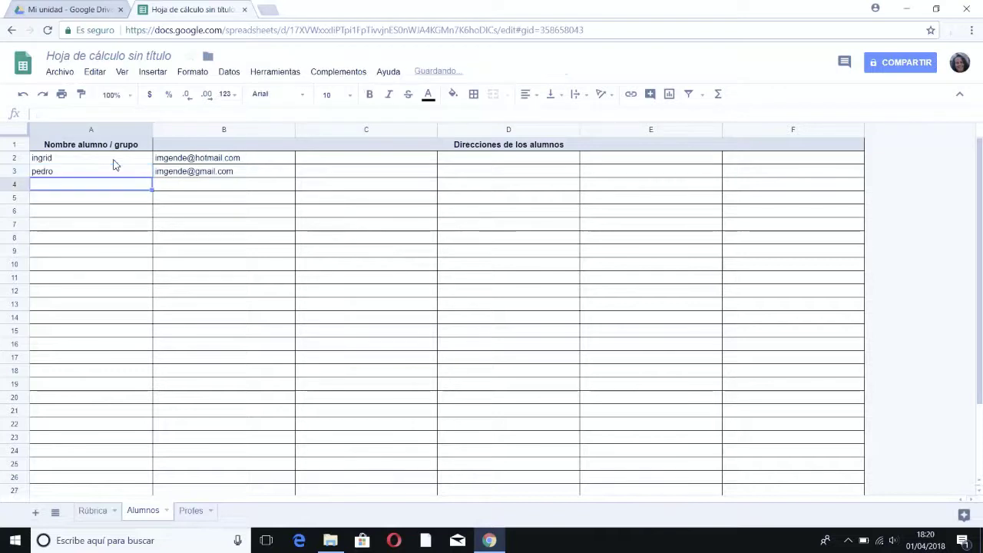
{"action": "type", "text": "gustavo"}
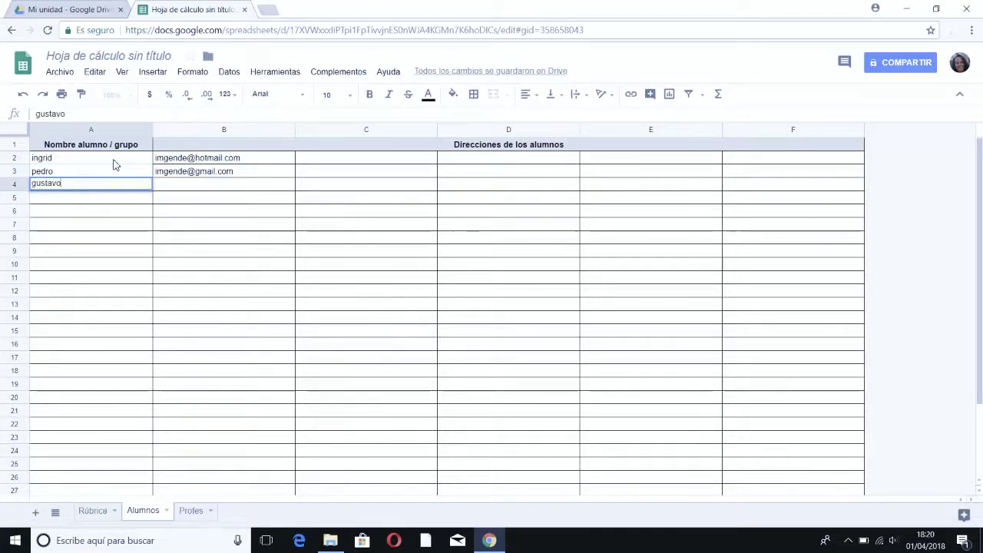
{"action": "key", "text": "Tab"}
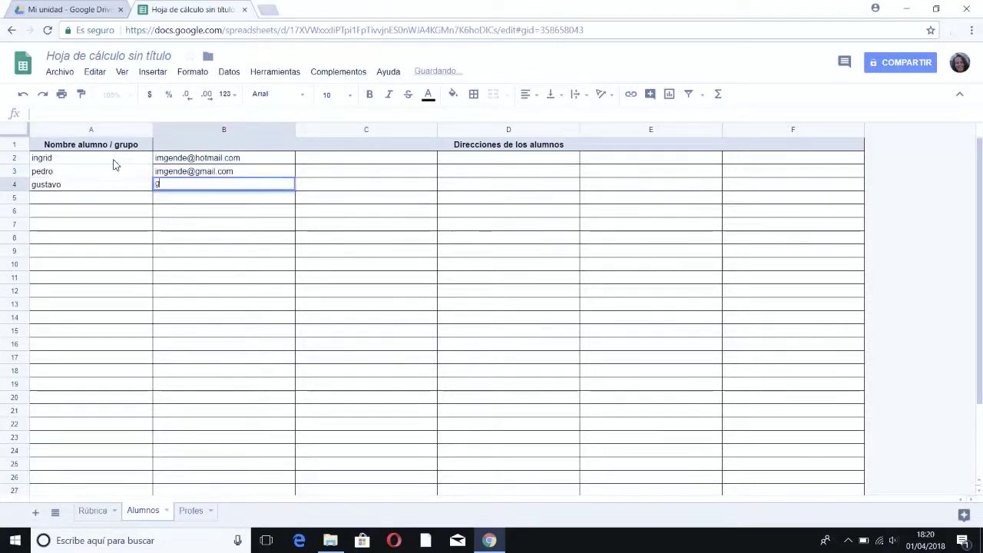
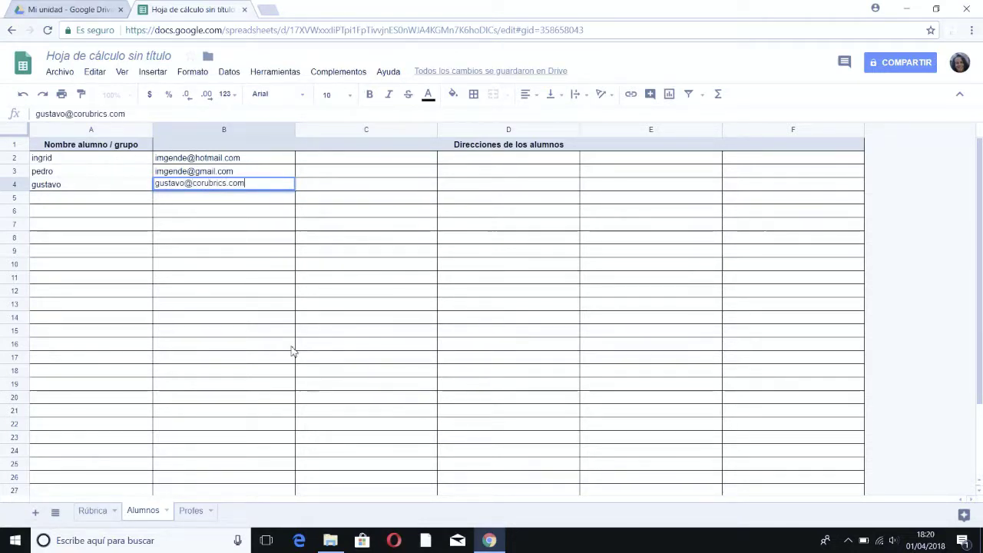
{"action": "left_click", "coordinate": [311, 306]}
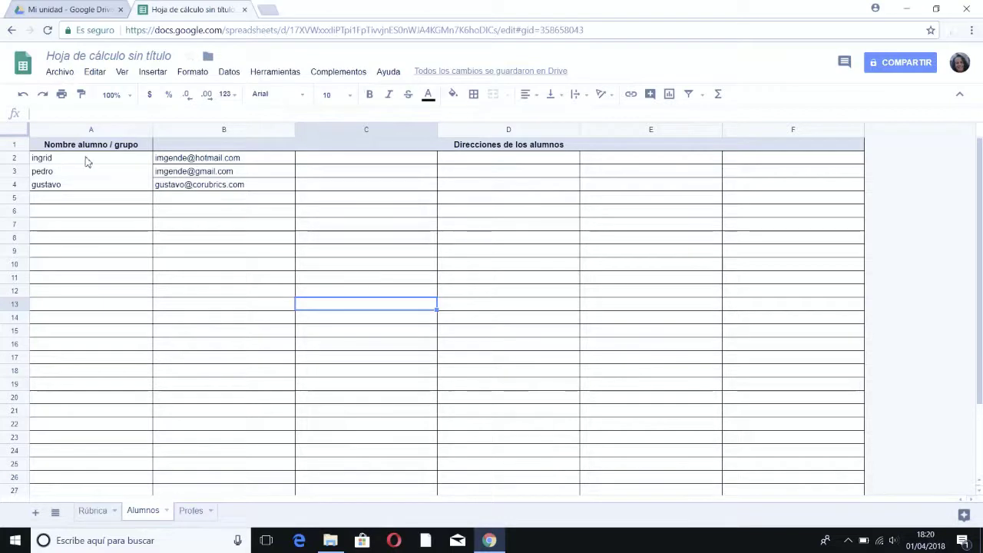
Step: Type the group name 'grupo 1' in A7, then delete it
{"action": "left_click", "coordinate": [74, 228]}
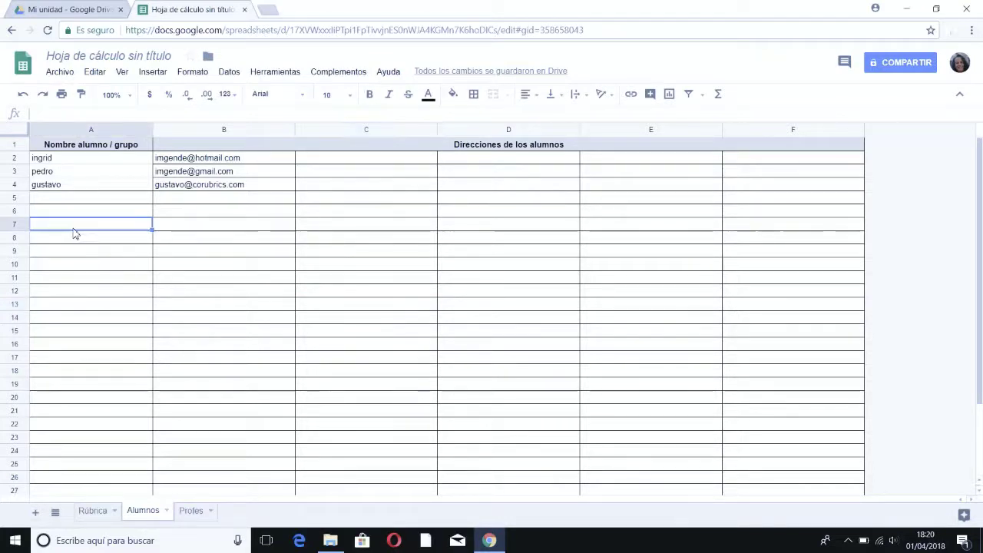
{"action": "type", "text": "grupo 1"}
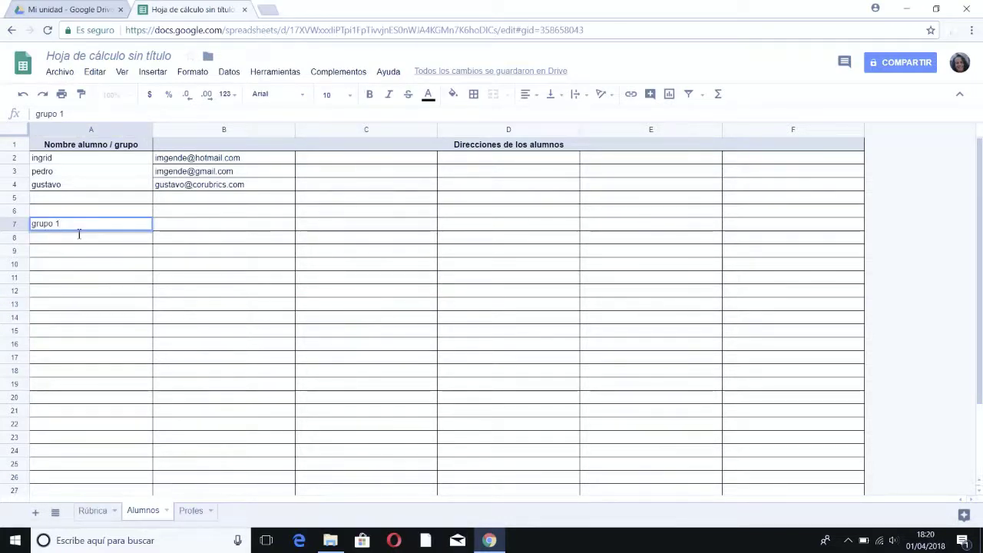
{"action": "key", "text": "Tab"}
{"action": "key", "text": "Tab"}
{"action": "key", "text": "Tab"}
{"action": "key", "text": "Tab"}
{"action": "key", "text": "Tab"}
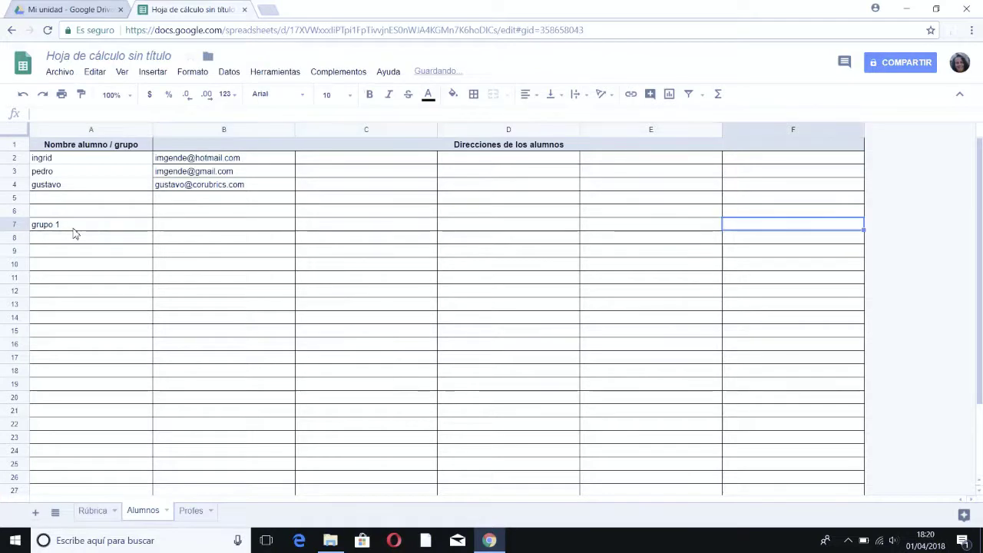
{"action": "key", "text": "Left"}
{"action": "key", "text": "Left"}
{"action": "key", "text": "Left"}
{"action": "key", "text": "Left"}
{"action": "key", "text": "Left"}
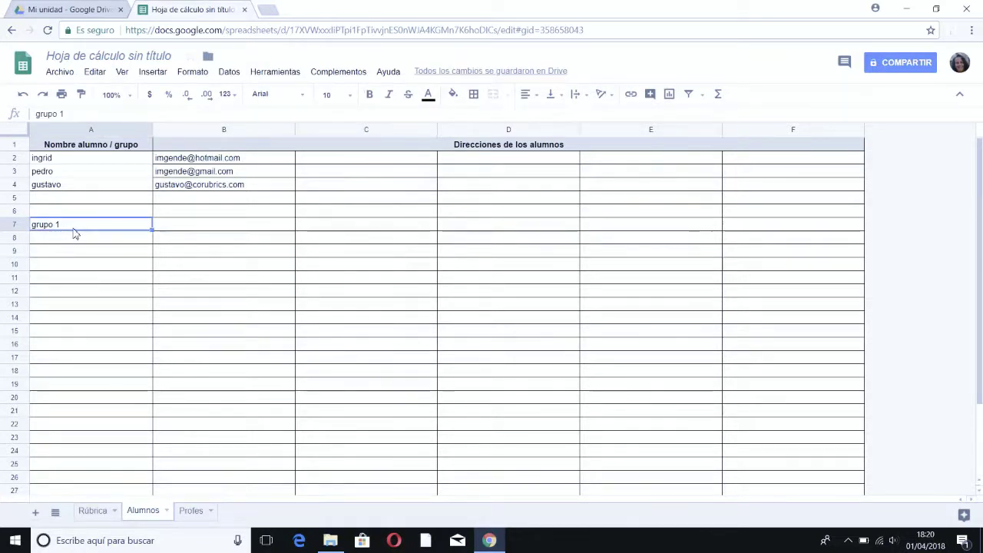
{"action": "key", "text": "Delete"}
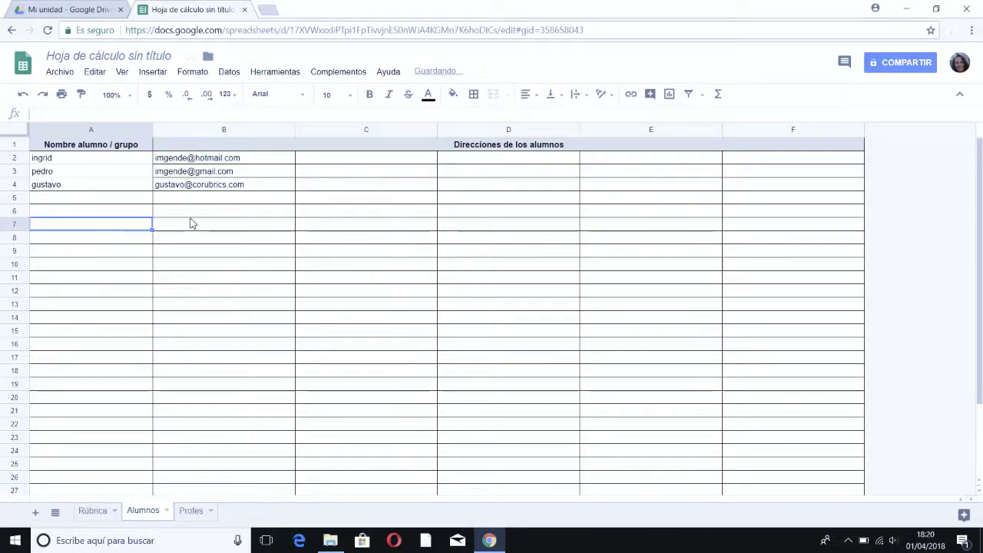
Step: On the Profes sheet, enter the teacher's name in A2 and their e-mail address in B2
{"action": "left_click", "coordinate": [192, 512]}
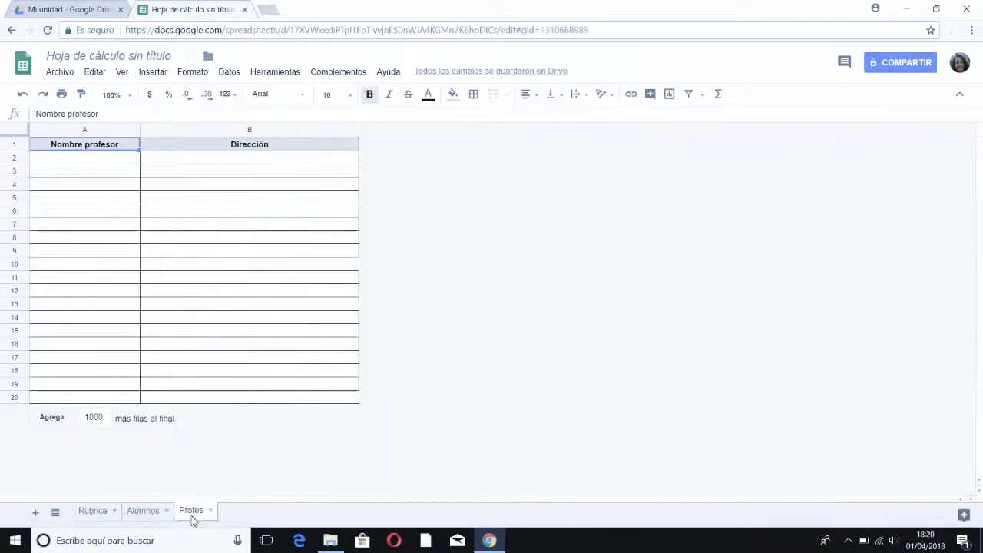
{"action": "left_click", "coordinate": [67, 161]}
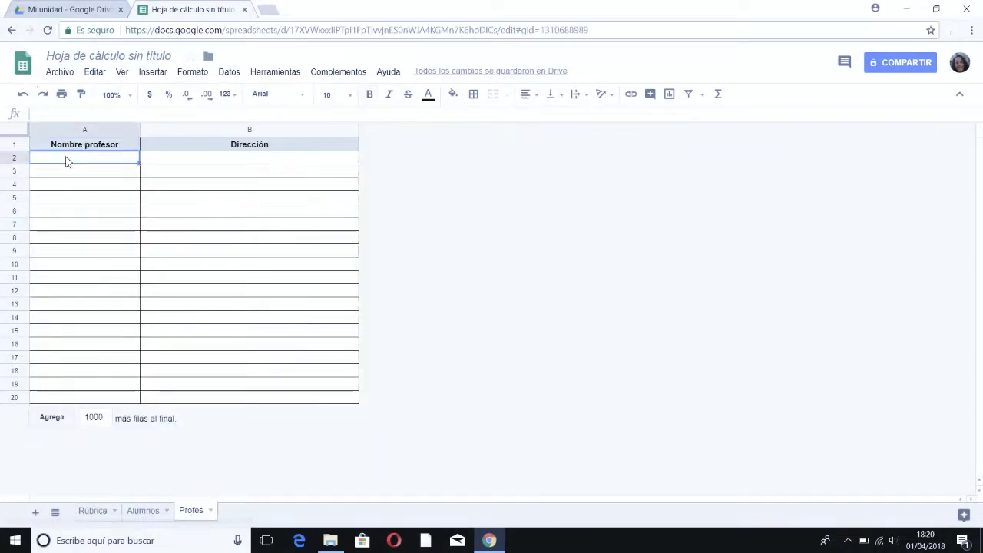
{"action": "type", "text": "ingrid"}
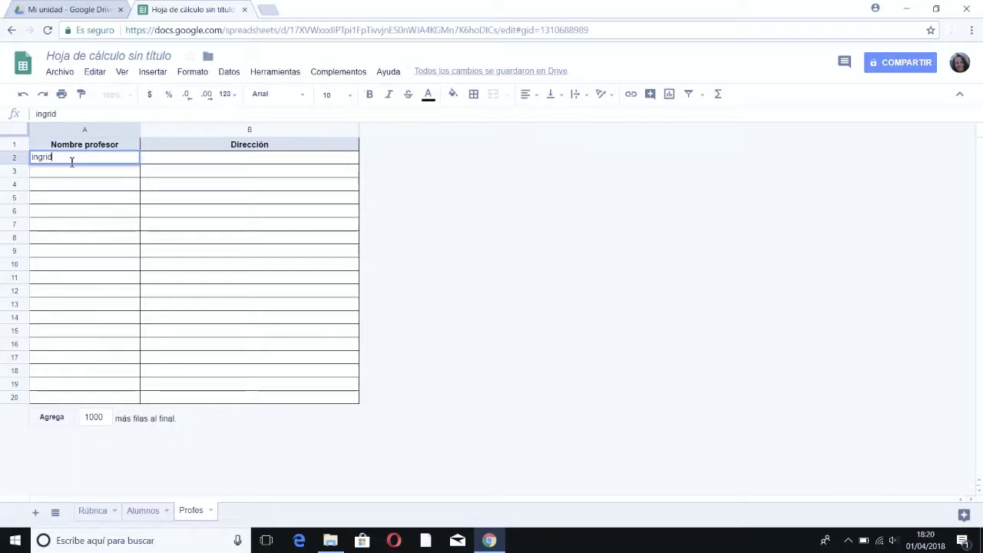
{"action": "key", "text": "Tab"}
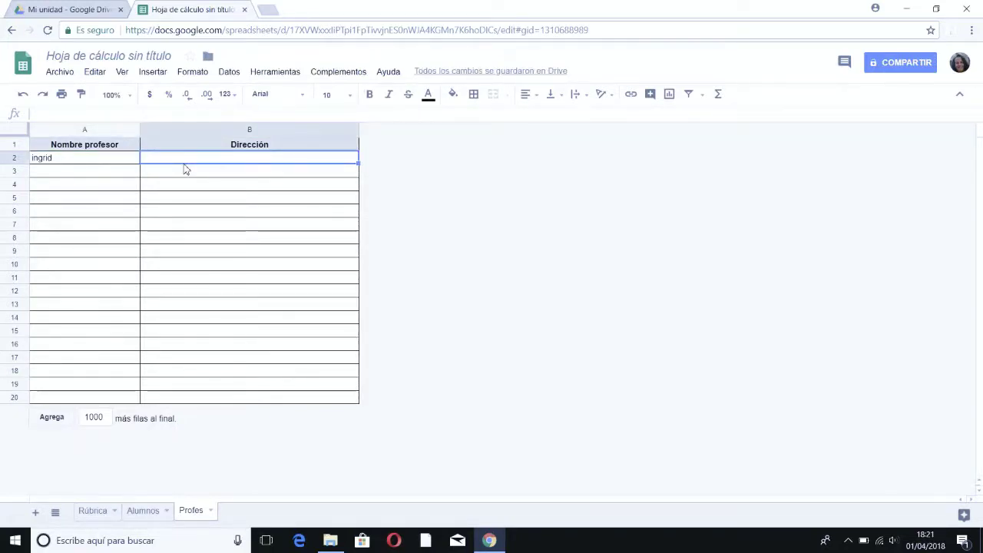
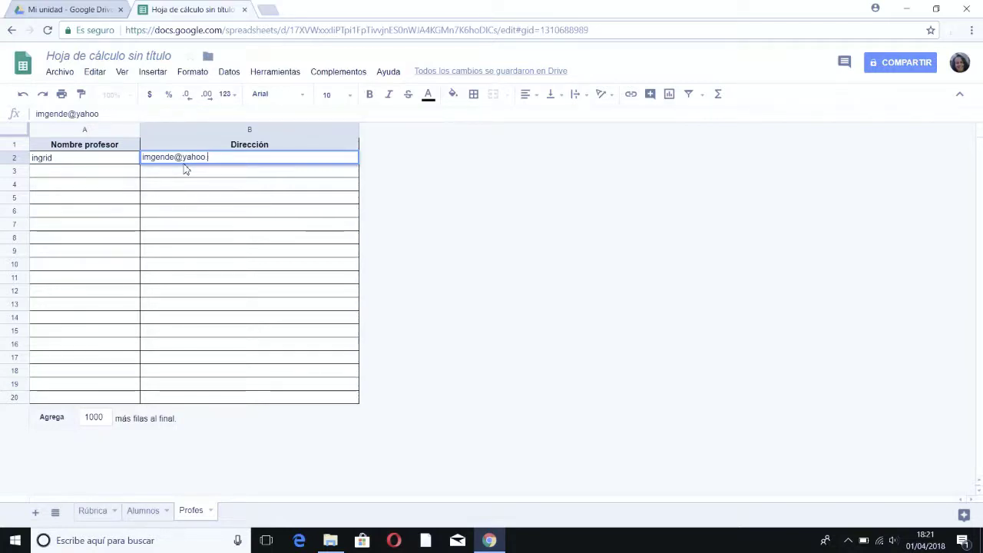
{"action": "key", "text": "ctrl+Down"}
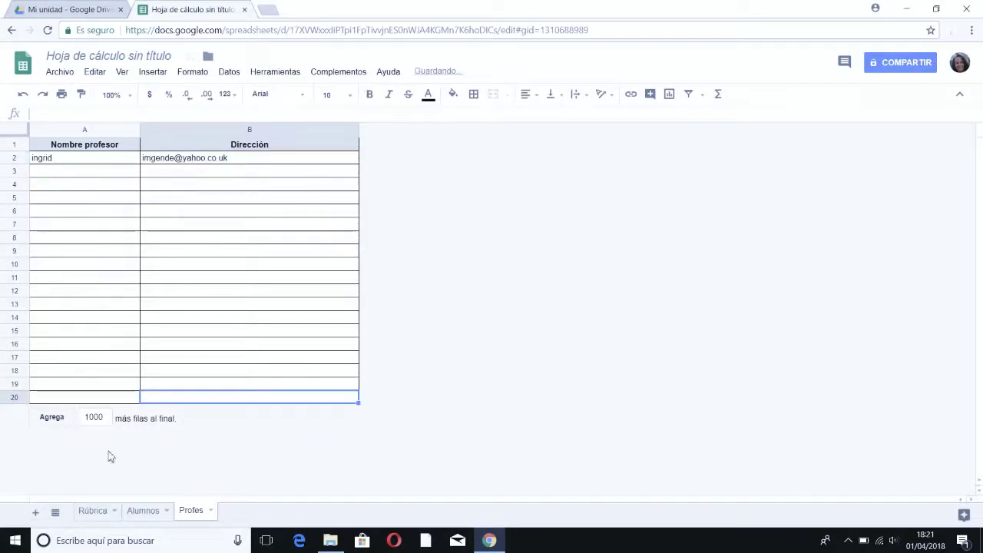
Step: Check the Alumnos sheet, then return to the Rúbrica sheet with its weighted aspects
{"action": "left_click", "coordinate": [135, 513]}
{"action": "left_click", "coordinate": [90, 513]}
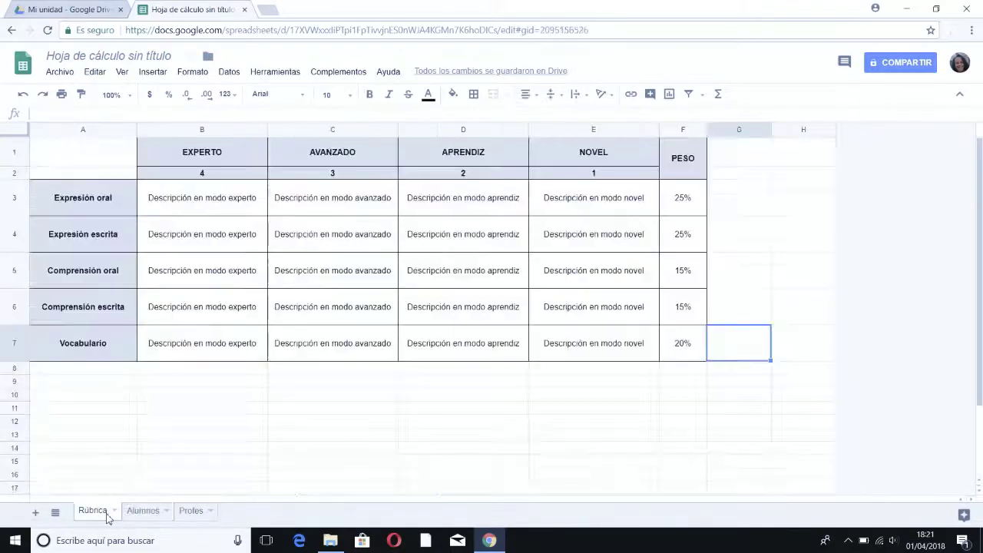
{"action": "left_click", "coordinate": [137, 511]}
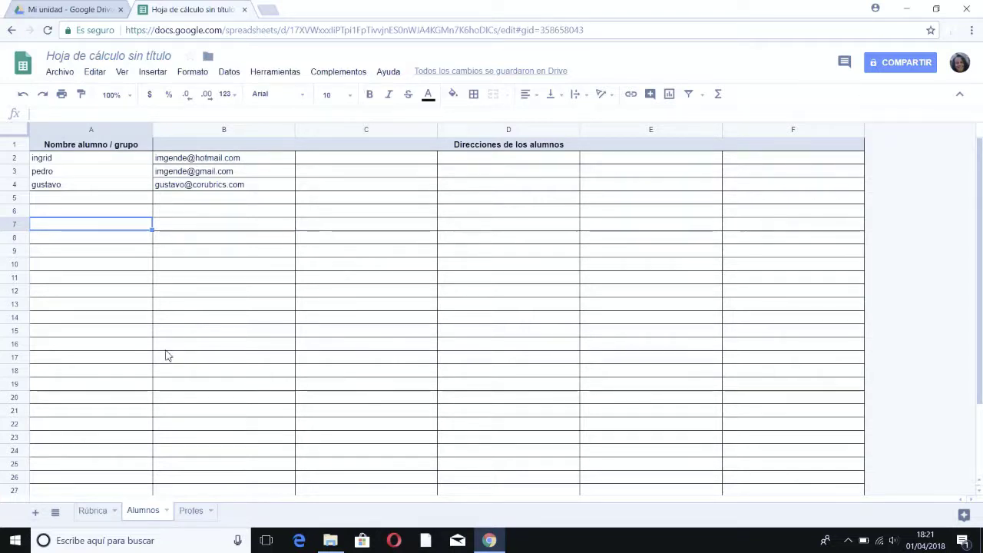
{"action": "left_click", "coordinate": [92, 511]}
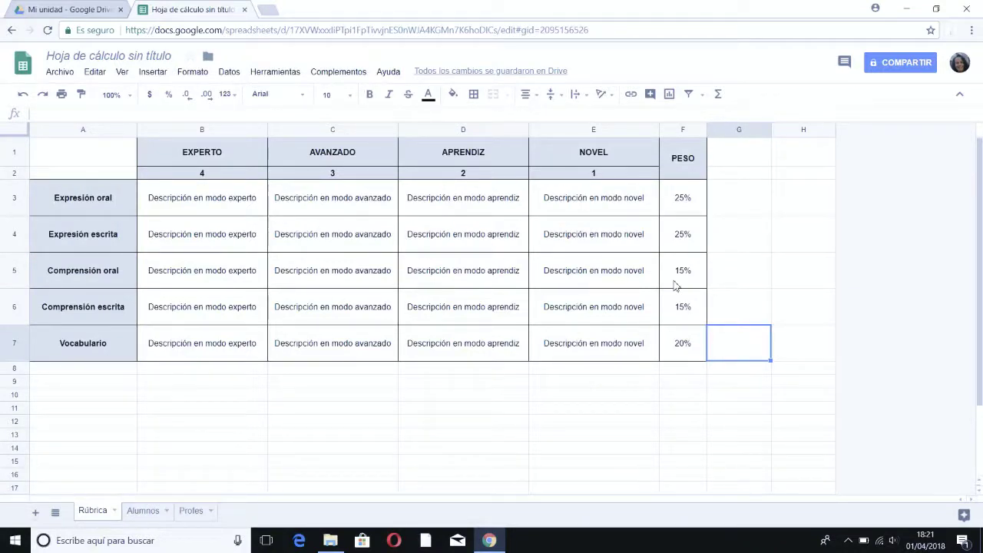
Step: Create the CoRubrics assessment form named 'Prueba corubrics' from the rubric
{"action": "left_click", "coordinate": [341, 74]}
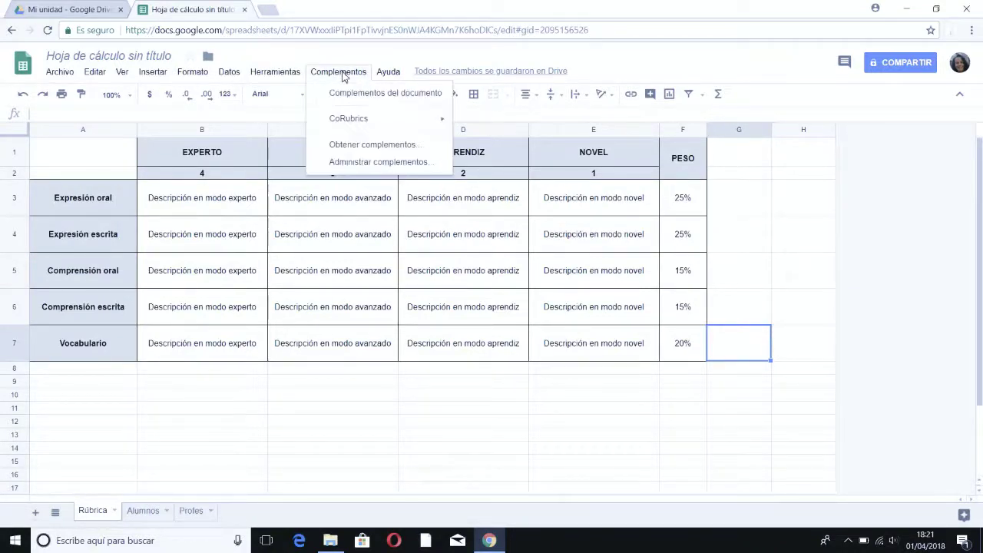
{"action": "mouse_move", "coordinate": [348, 119]}
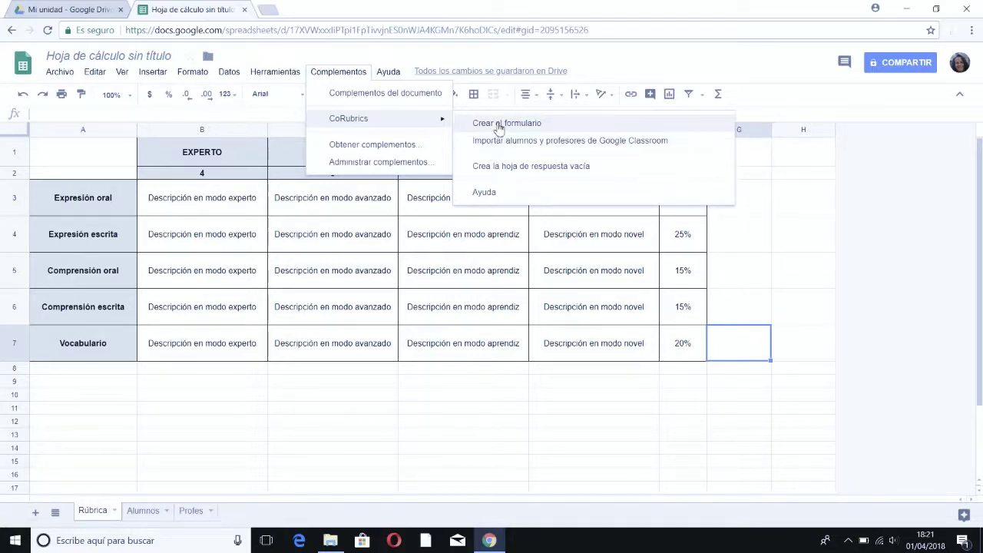
{"action": "left_click", "coordinate": [499, 124]}
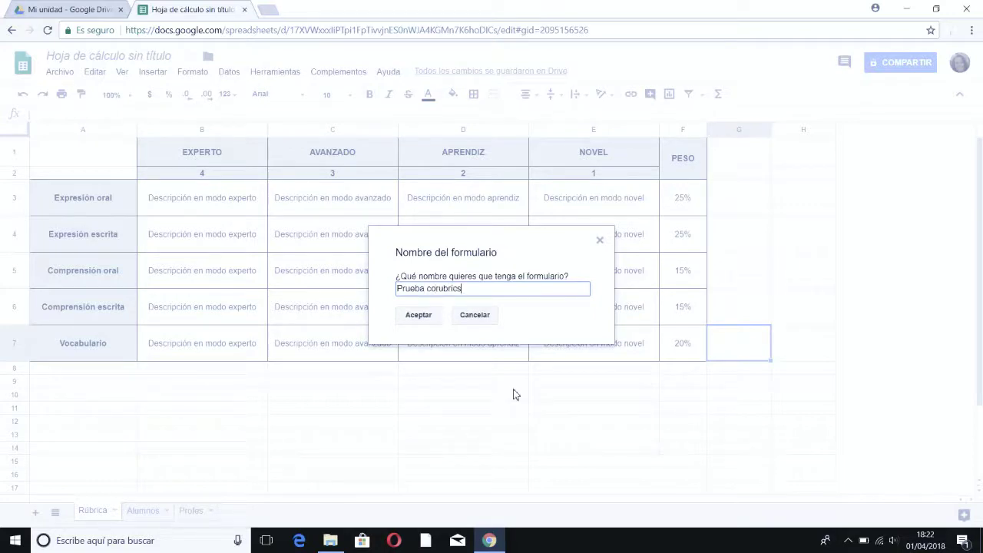
{"action": "left_click", "coordinate": [414, 315]}
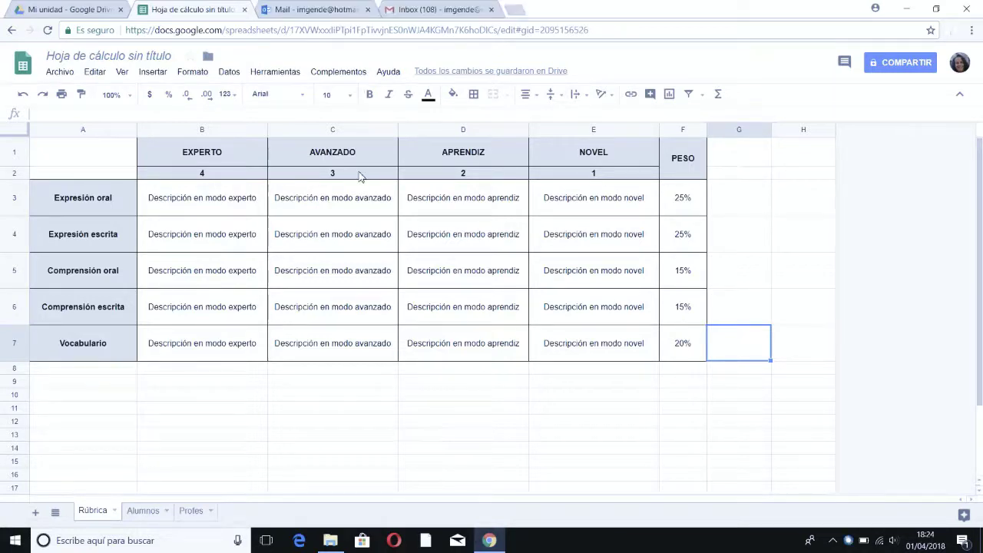
Step: Send the Prueba corubrics form to the students and check its e-mail in Outlook
{"action": "left_click", "coordinate": [339, 74]}
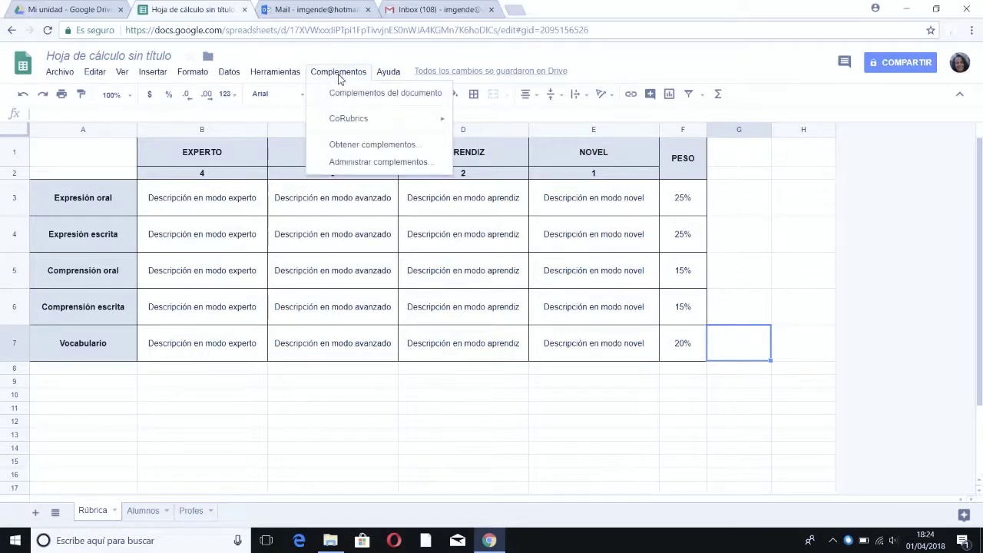
{"action": "mouse_move", "coordinate": [346, 119]}
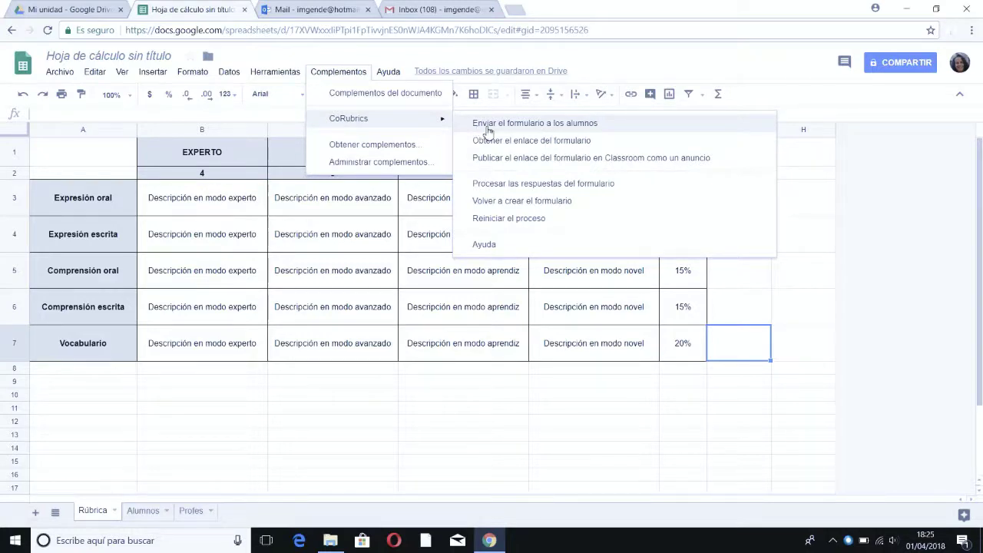
{"action": "left_click", "coordinate": [487, 126]}
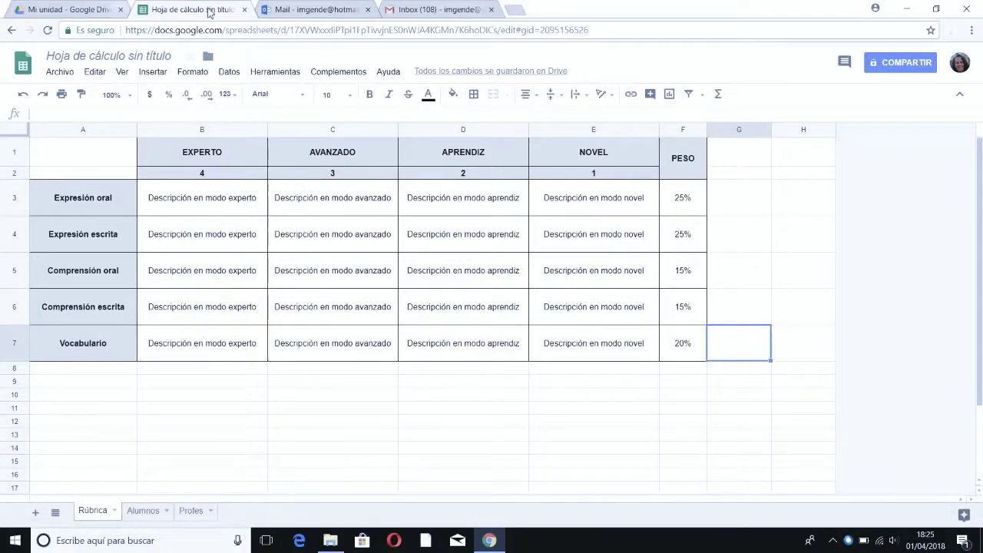
{"action": "left_click", "coordinate": [288, 7]}
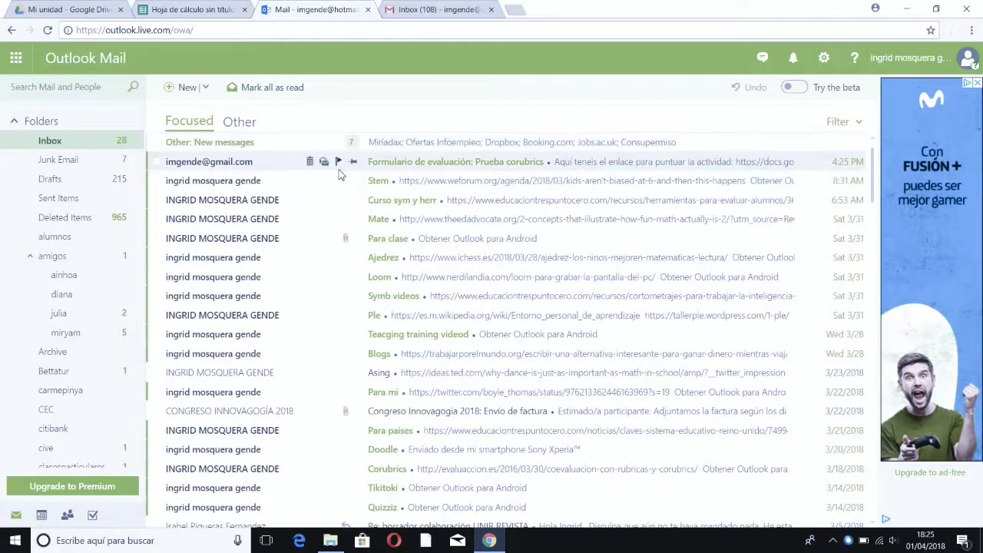
Step: Open the 'Formulario de evaluación: Prueba corubrics' email and follow its Google Forms link
{"action": "left_click", "coordinate": [378, 169]}
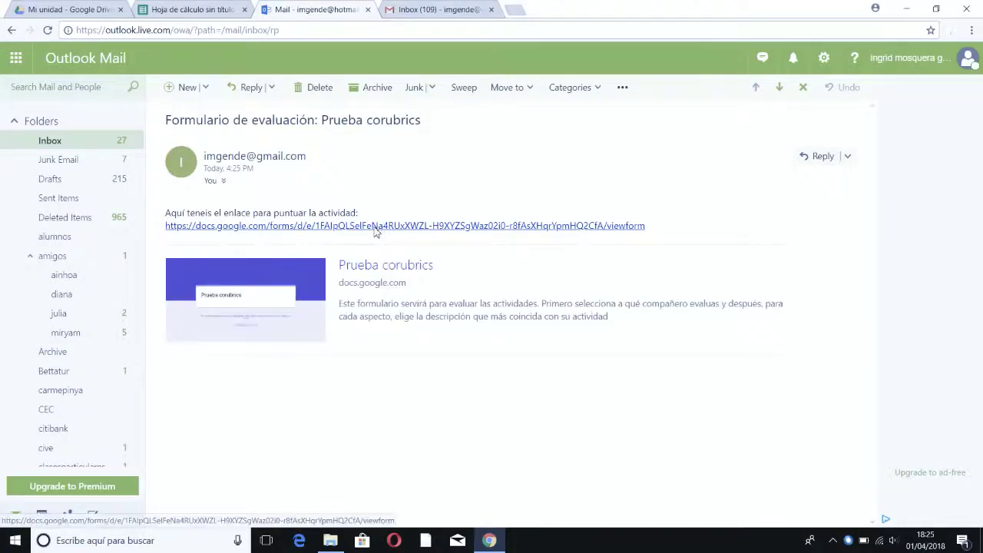
{"action": "left_click", "coordinate": [378, 228]}
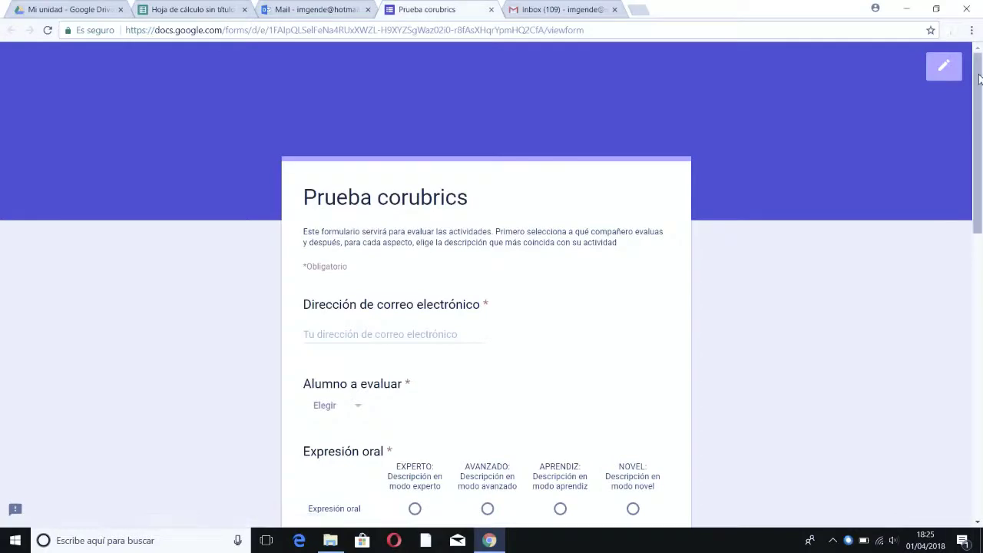
Step: Choose the first listed student in Alumno a evaluar
{"action": "left_click_drag", "start_coordinate": [979, 79], "coordinate": [945, 106]}
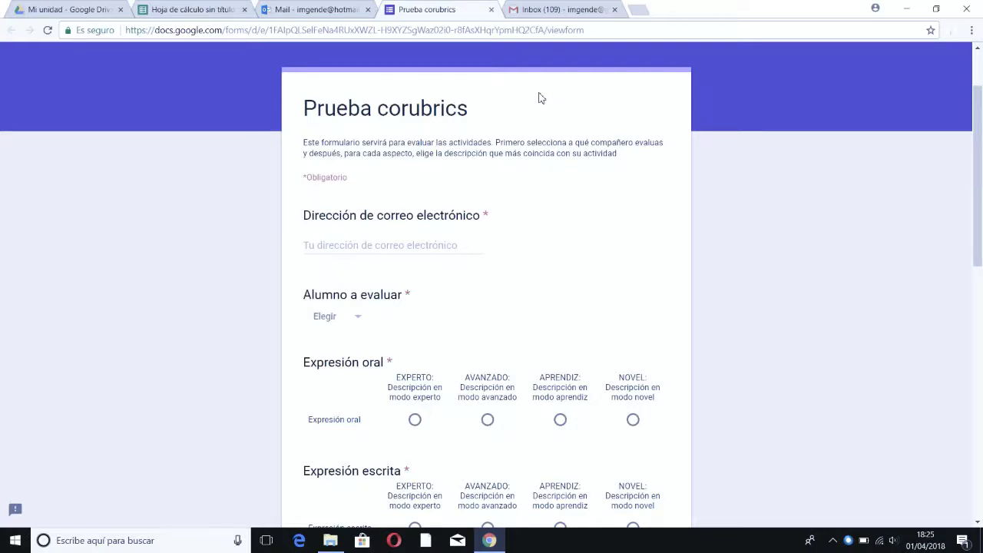
{"action": "scroll", "coordinate": [333, 145], "scroll_direction": "down", "scroll_amount": 1}
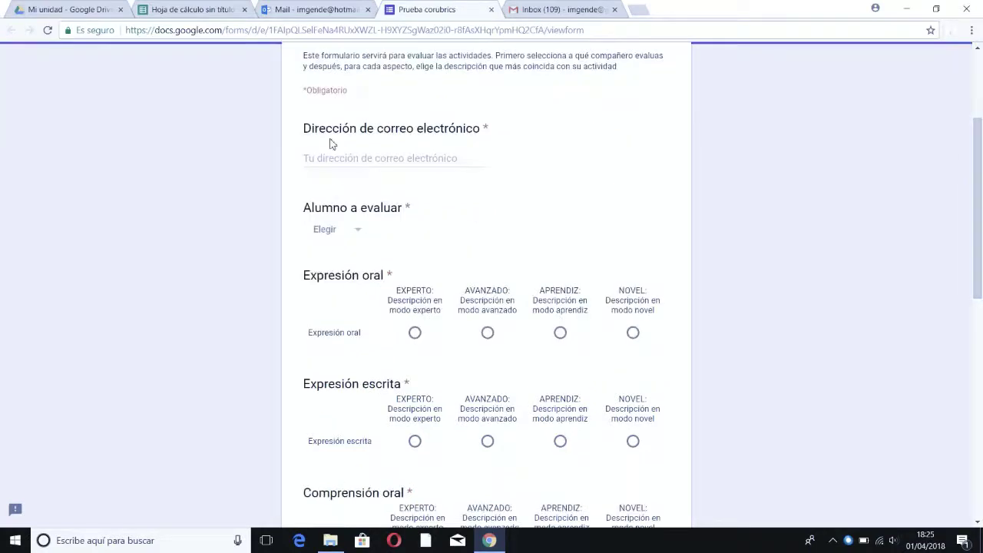
{"action": "left_click", "coordinate": [360, 234]}
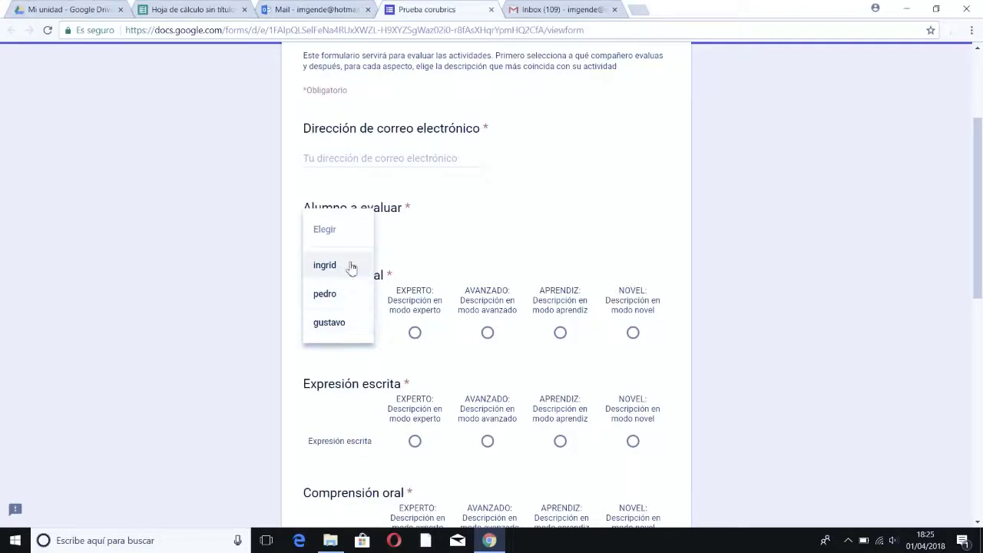
{"action": "left_click", "coordinate": [349, 265]}
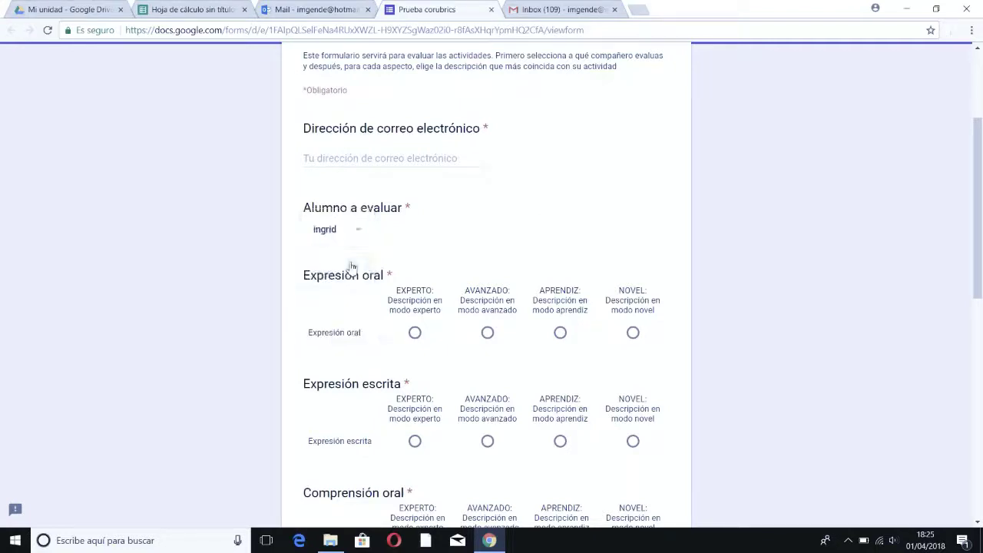
Step: Rate Expresión oral, Expresión escrita, Comprensión oral and Comprensión escrita EXPERTO, and Vocabulario AVANZADO
{"action": "left_click", "coordinate": [415, 334]}
{"action": "left_click", "coordinate": [414, 440]}
{"action": "left_click_drag", "start_coordinate": [981, 204], "coordinate": [981, 311]}
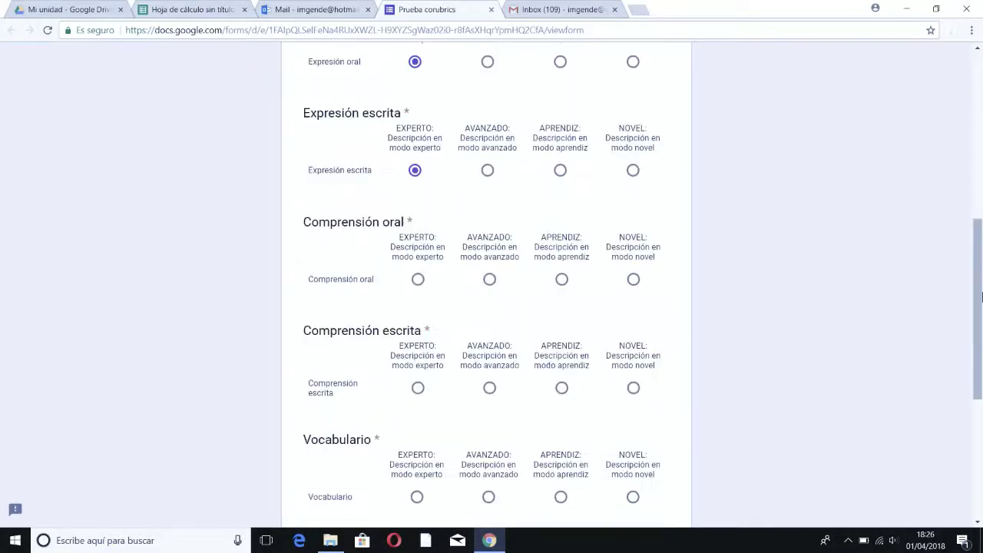
{"action": "left_click", "coordinate": [419, 281]}
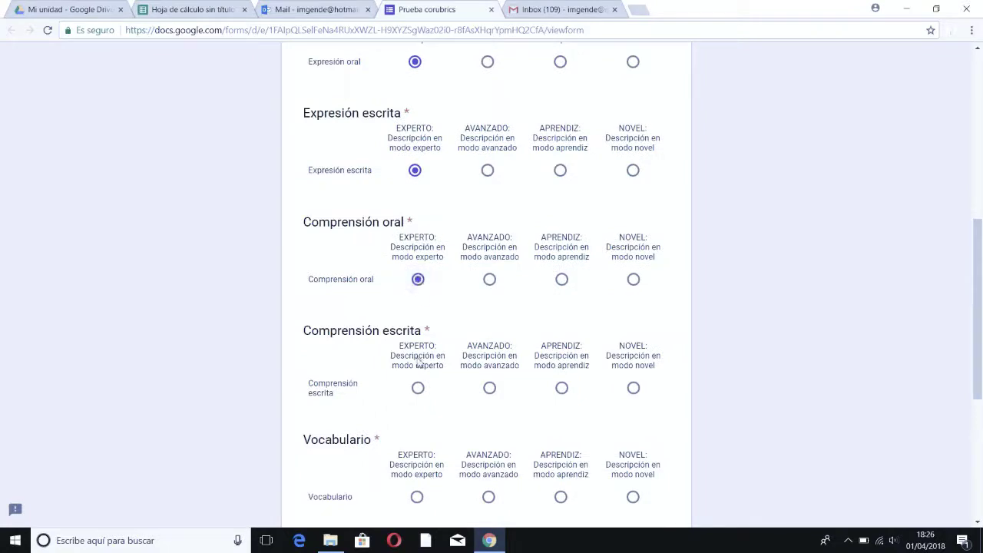
{"action": "left_click", "coordinate": [419, 389]}
{"action": "left_click", "coordinate": [493, 502]}
{"action": "left_click_drag", "start_coordinate": [977, 321], "coordinate": [978, 414]}
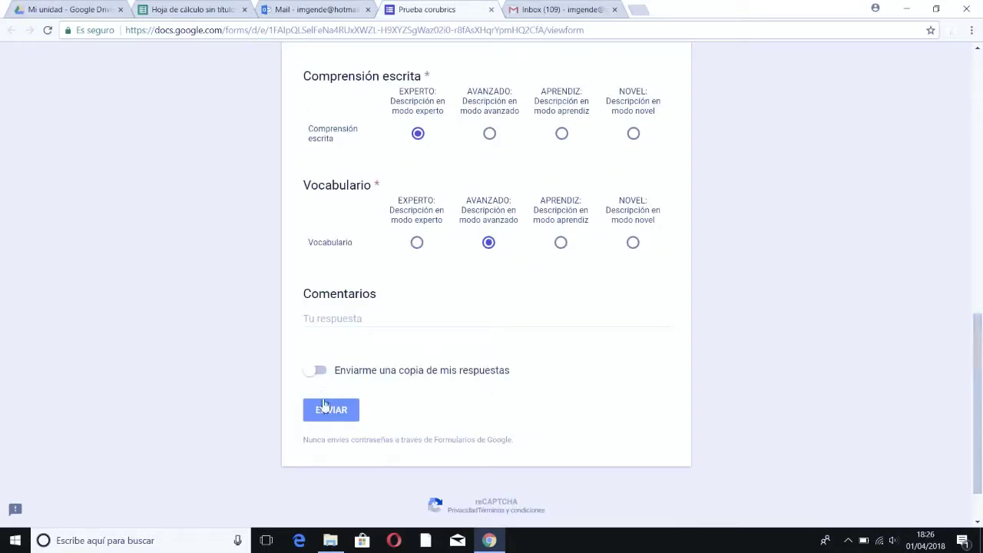
{"action": "left_click_drag", "start_coordinate": [972, 387], "coordinate": [972, 126]}
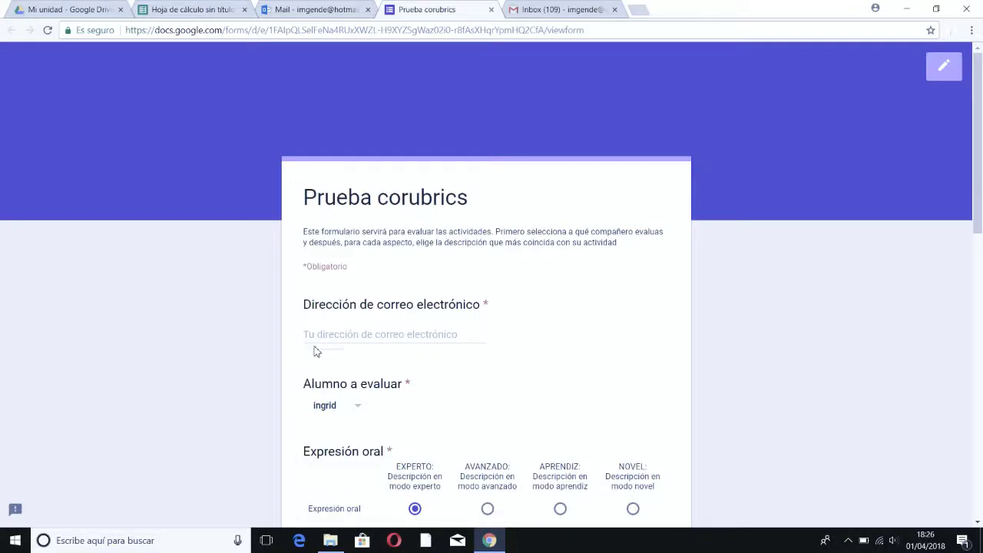
Step: Enter the respondent's Hotmail e-mail address, submit the response and begin another one
{"action": "left_click", "coordinate": [356, 341]}
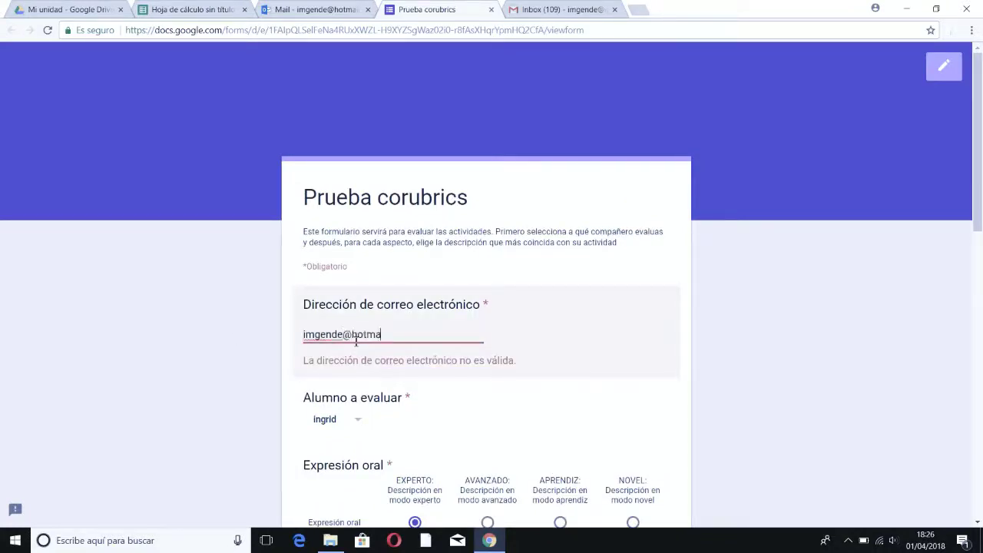
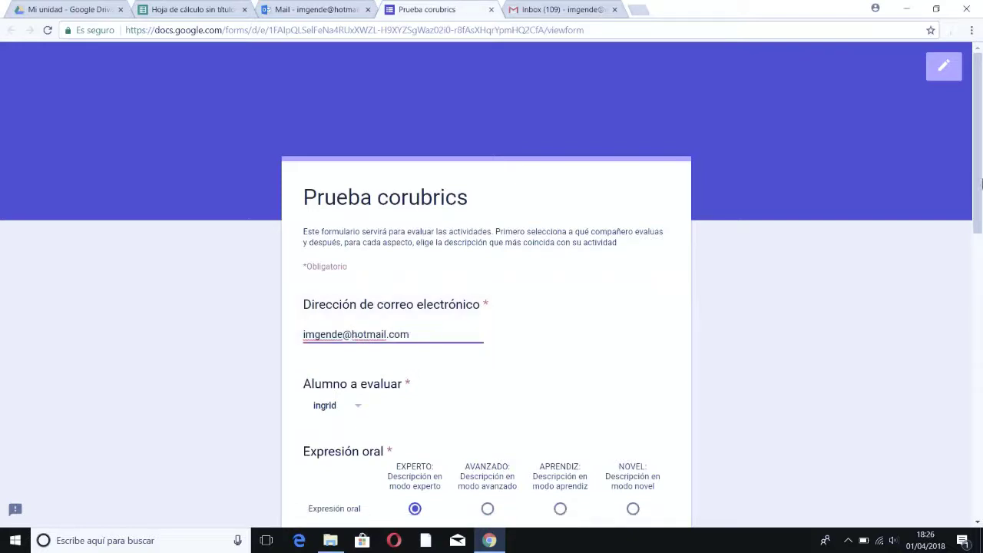
{"action": "scroll", "coordinate": [405, 494], "scroll_direction": "down", "scroll_amount": 9}
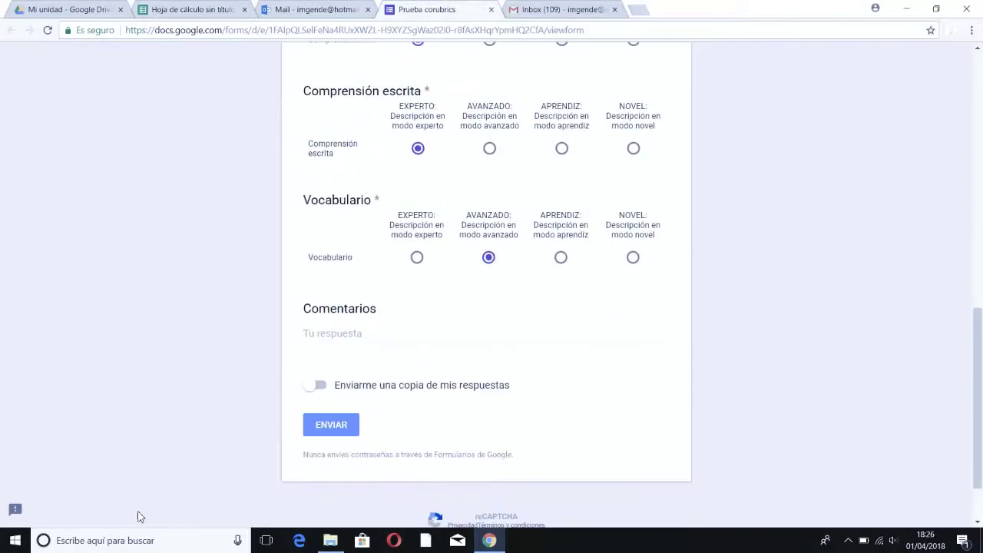
{"action": "left_click", "coordinate": [350, 427]}
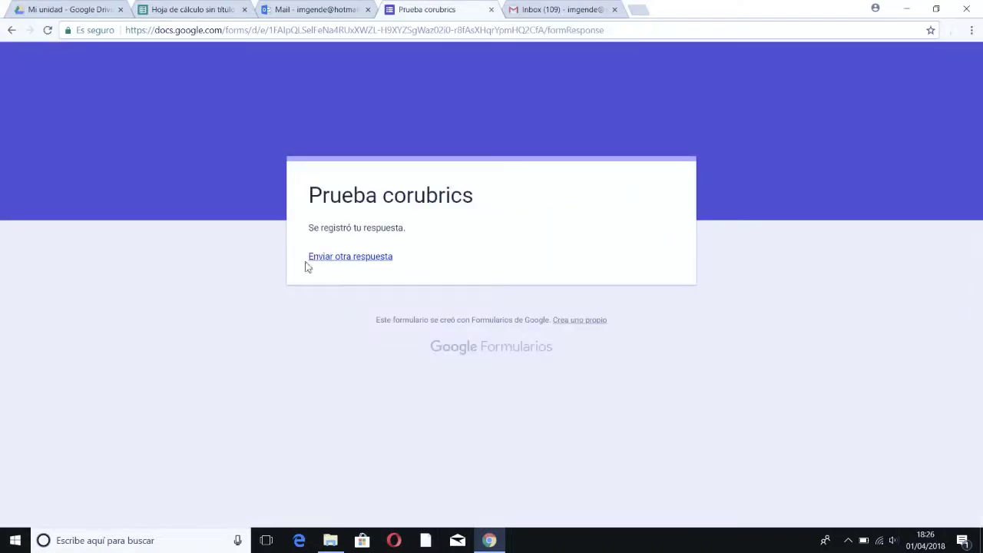
{"action": "left_click", "coordinate": [333, 258]}
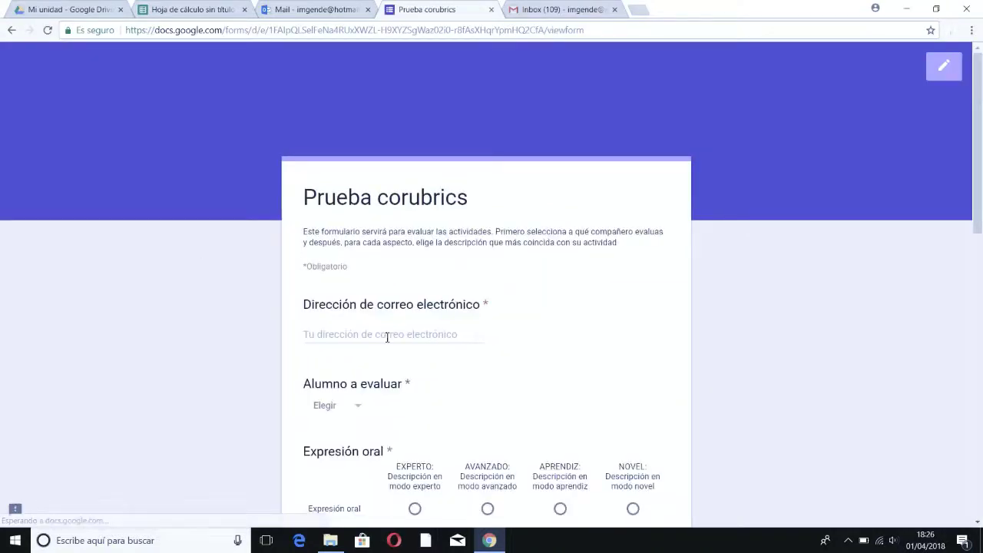
Step: Autofill the respondent's e-mail address and choose the third listed student
{"action": "left_click", "coordinate": [386, 341]}
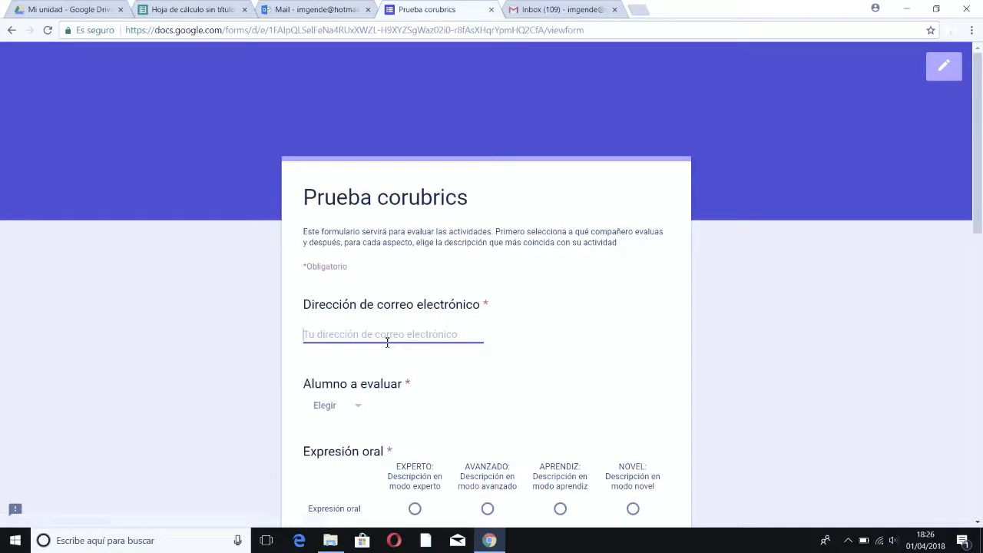
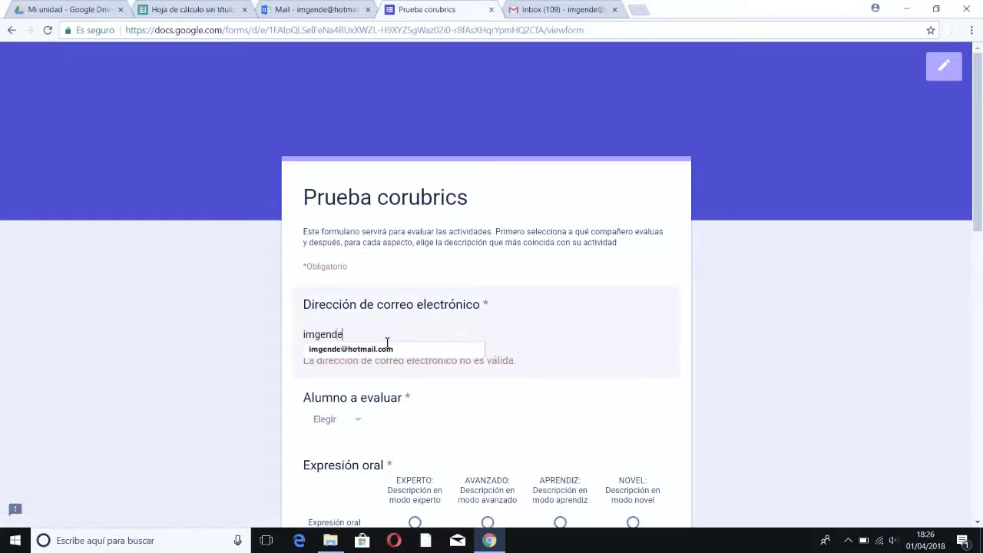
{"action": "key", "text": "Down"}
{"action": "key", "text": "Tab"}
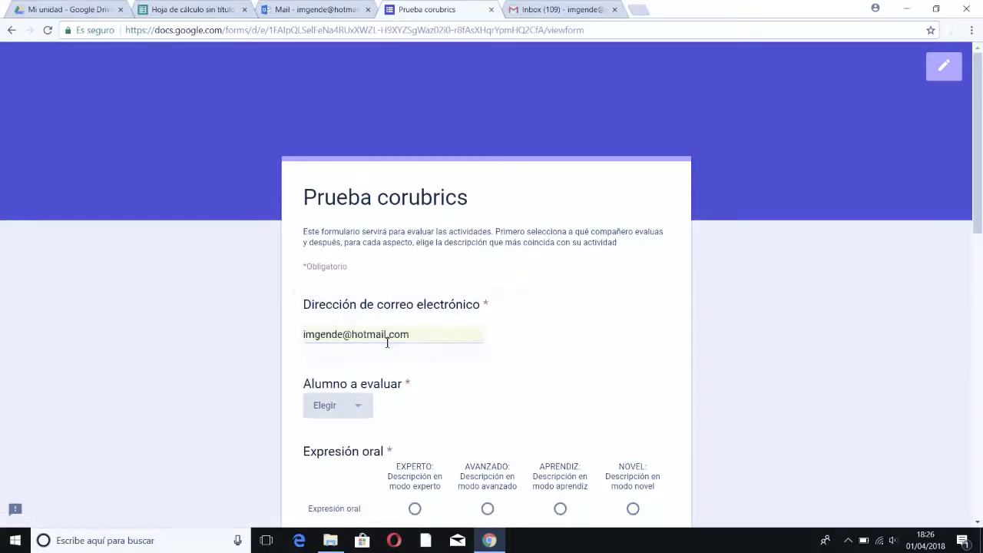
{"action": "scroll", "coordinate": [979, 223], "scroll_direction": "down", "scroll_amount": 2}
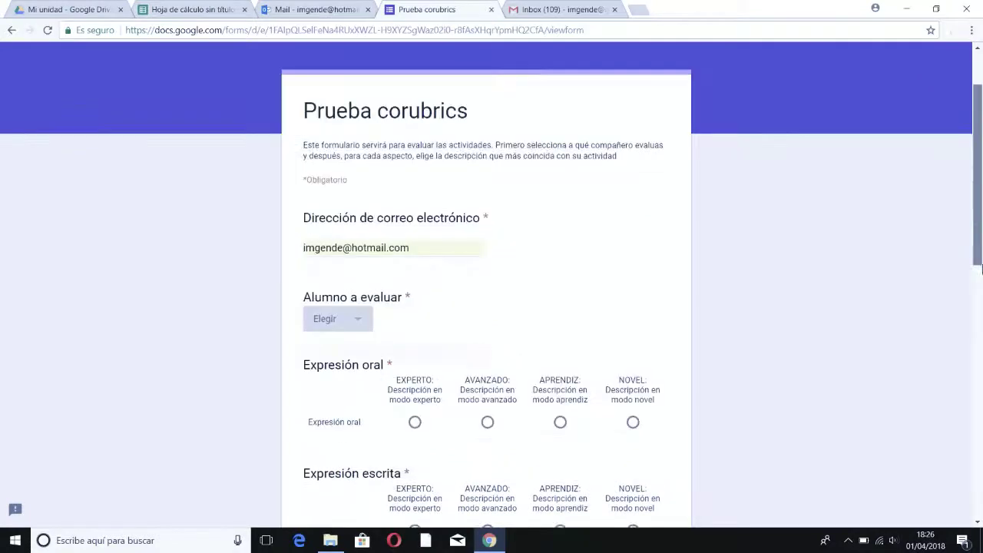
{"action": "left_click", "coordinate": [370, 288]}
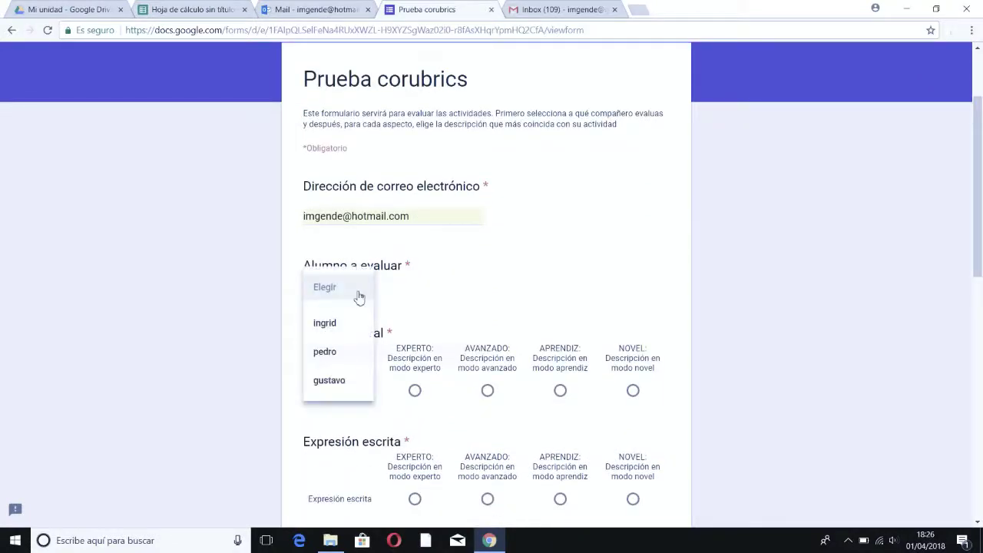
{"action": "left_click", "coordinate": [330, 381]}
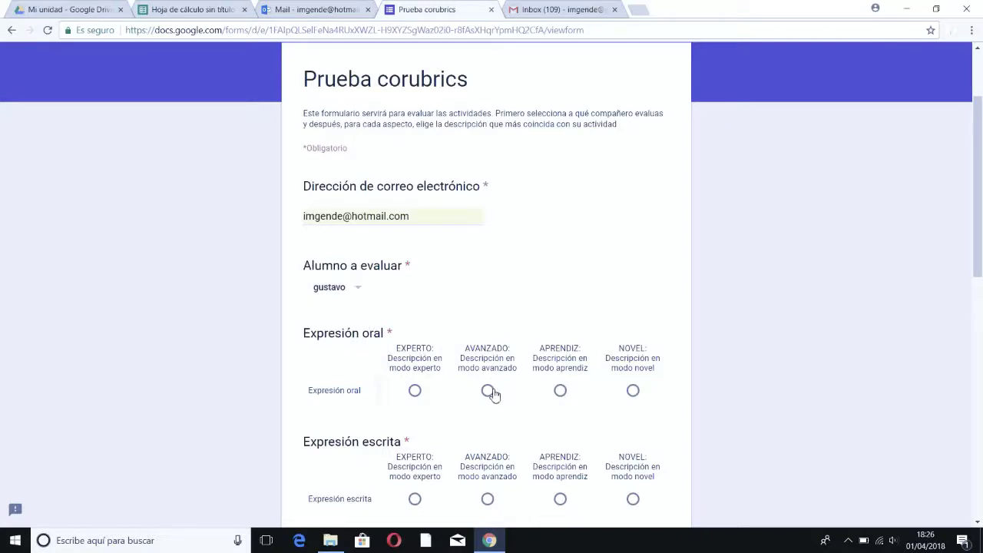
Step: Rate the expression aspects and Comprensión oral AVANZADO, Comprensión escrita and Vocabulario EXPERTO, then submit
{"action": "left_click", "coordinate": [488, 390]}
{"action": "left_click", "coordinate": [488, 499]}
{"action": "scroll", "coordinate": [980, 288], "scroll_direction": "down", "scroll_amount": 2}
{"action": "scroll", "coordinate": [980, 288], "scroll_direction": "down", "scroll_amount": 4}
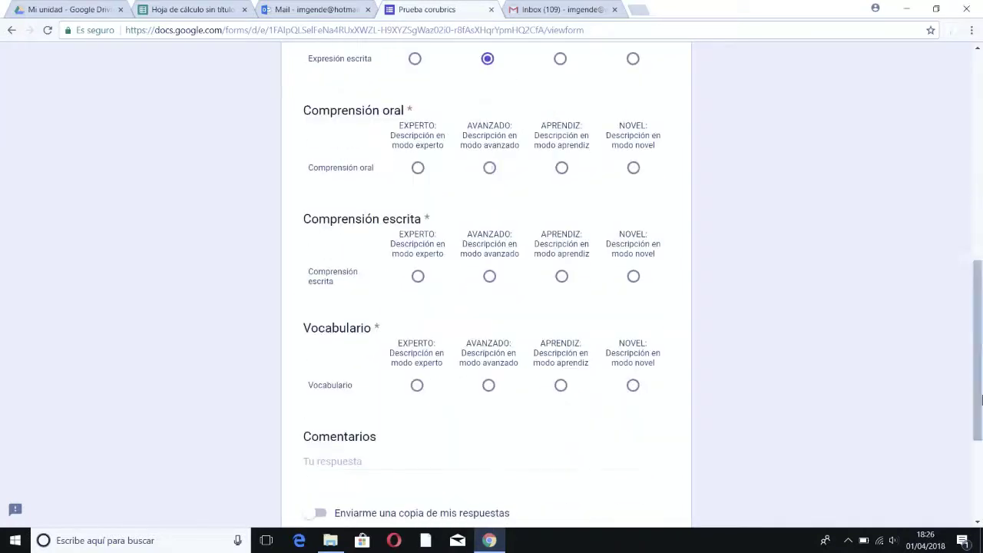
{"action": "left_click", "coordinate": [490, 169]}
{"action": "left_click", "coordinate": [418, 278]}
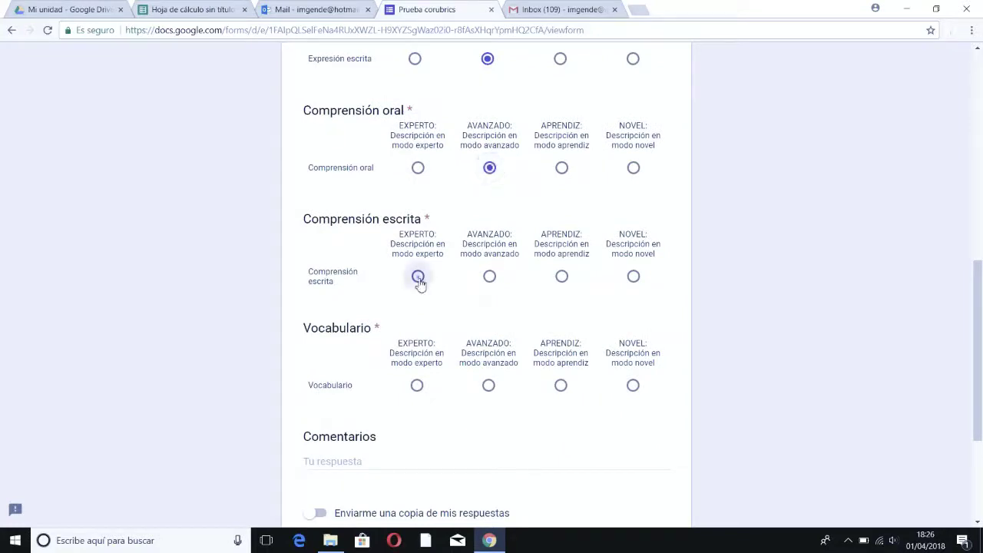
{"action": "left_click", "coordinate": [417, 386]}
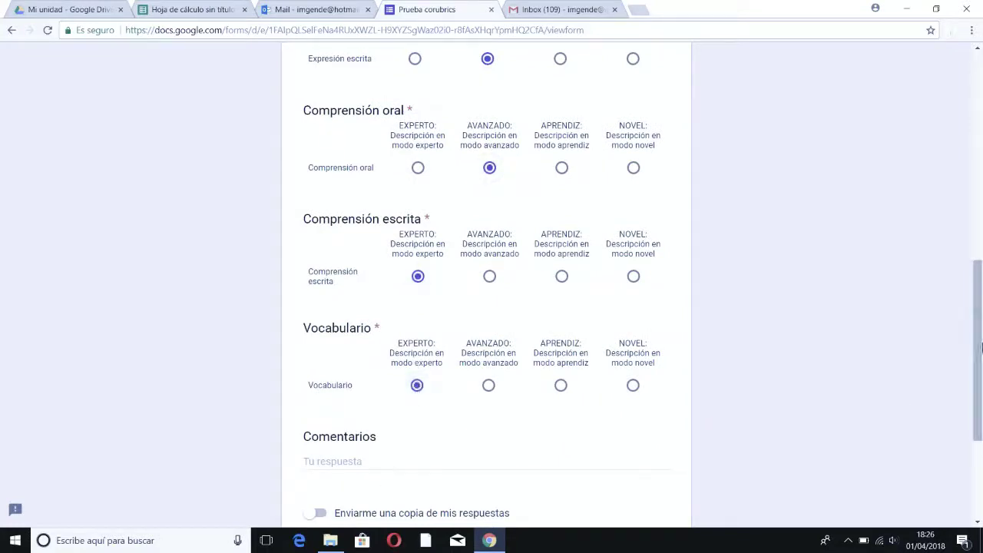
{"action": "left_click_drag", "start_coordinate": [979, 401], "coordinate": [980, 480]}
{"action": "left_click", "coordinate": [330, 356]}
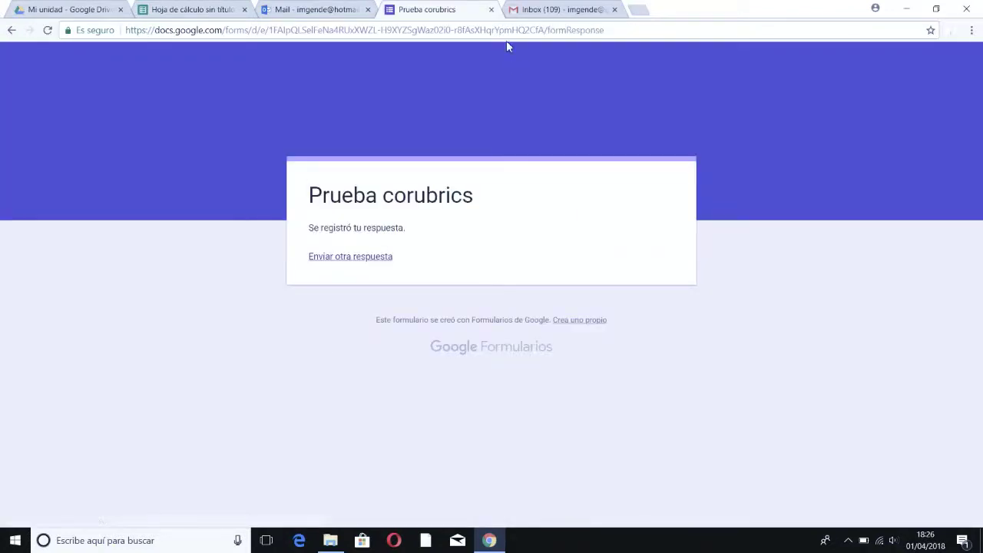
Step: Open the form from the Gmail evaluation email, enter the Gmail address and choose the student
{"action": "left_click", "coordinate": [520, 16]}
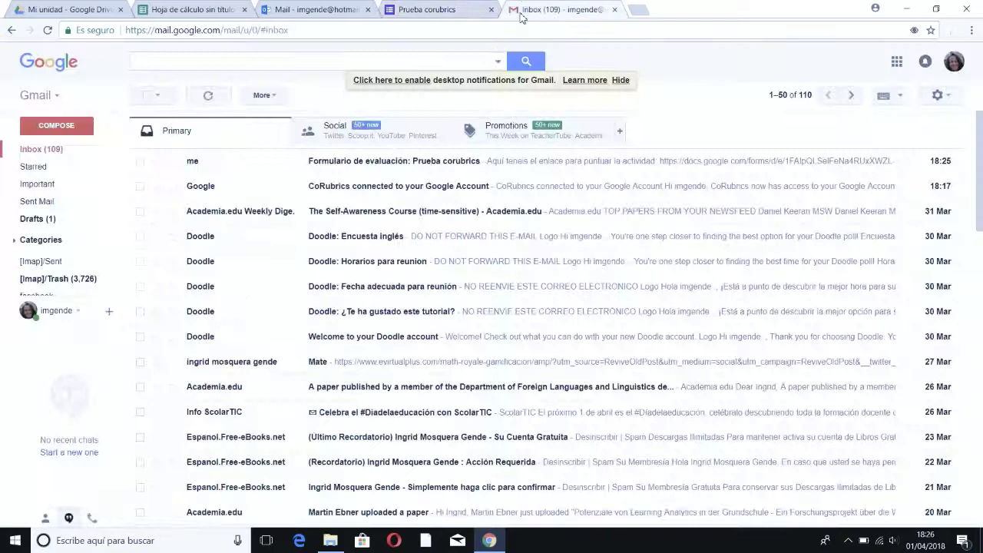
{"action": "left_click", "coordinate": [413, 163]}
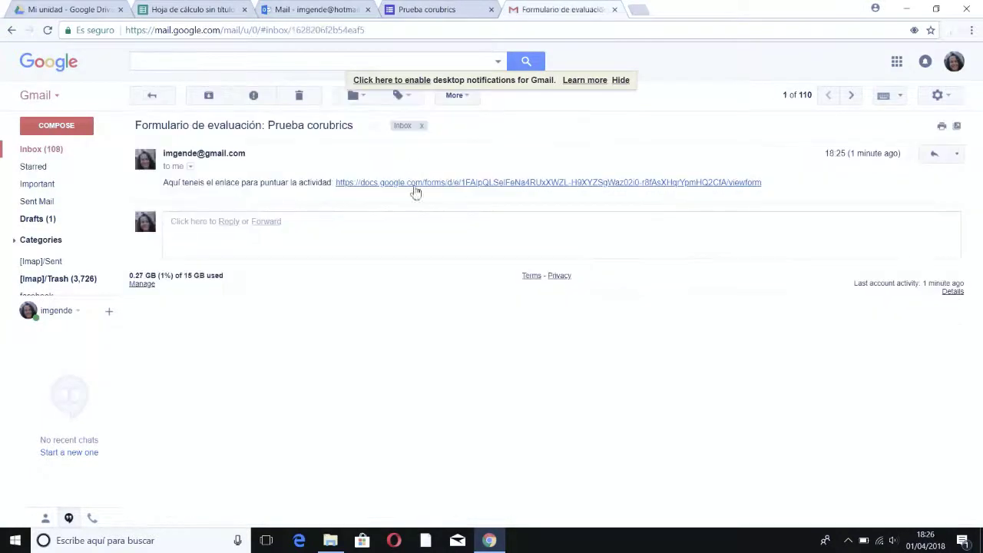
{"action": "left_click", "coordinate": [421, 184]}
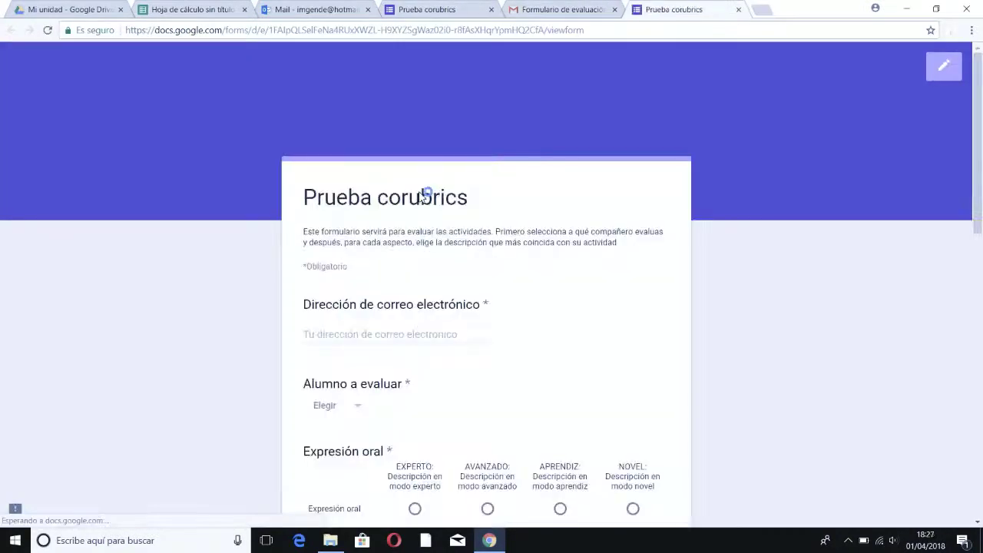
{"action": "left_click", "coordinate": [432, 343]}
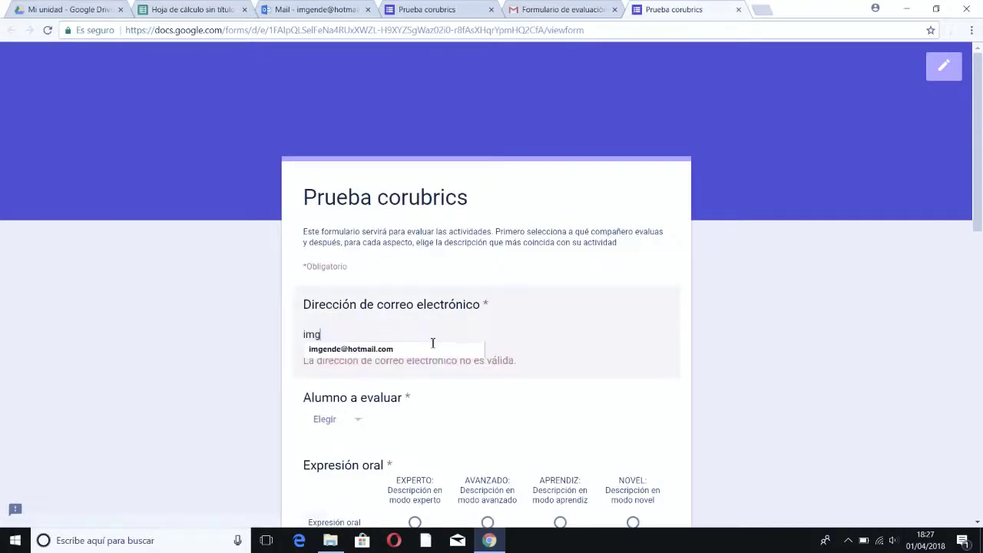
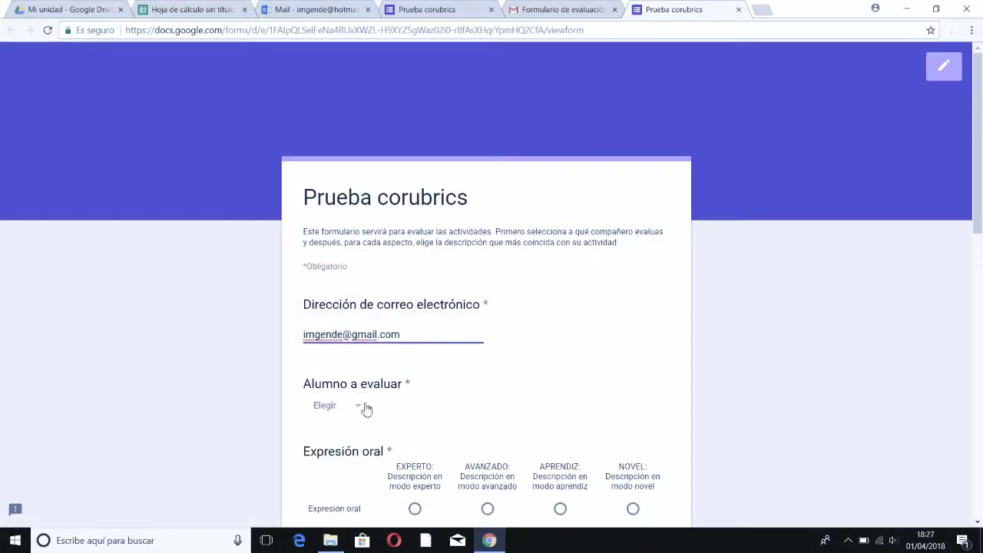
{"action": "left_click", "coordinate": [366, 406]}
{"action": "left_click", "coordinate": [334, 467]}
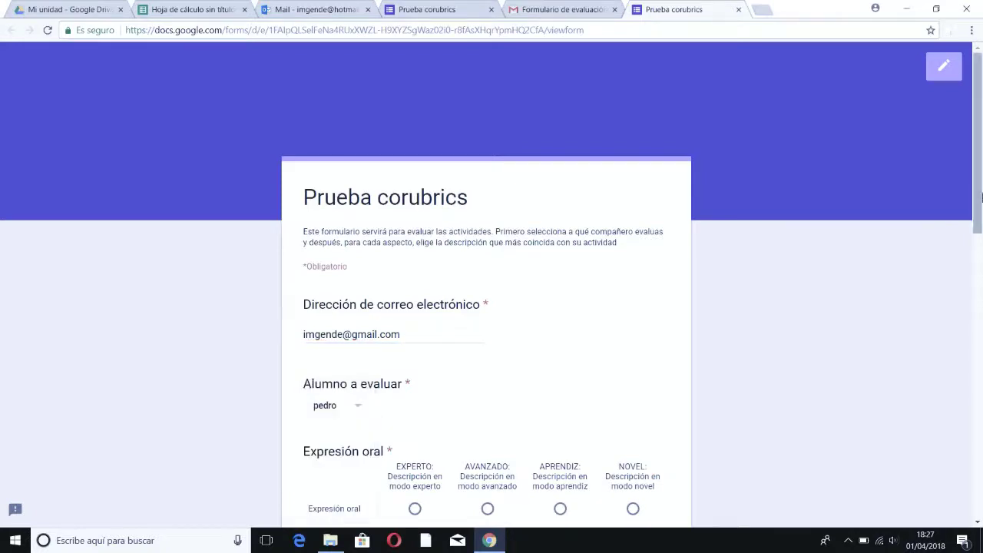
Step: Rate both expressions APRENDIZ, Comprensión oral AVANZADO, Comprensión escrita EXPERTO, Vocabulario NOVEL; submit and close the tab
{"action": "left_click_drag", "start_coordinate": [980, 175], "coordinate": [980, 321]}
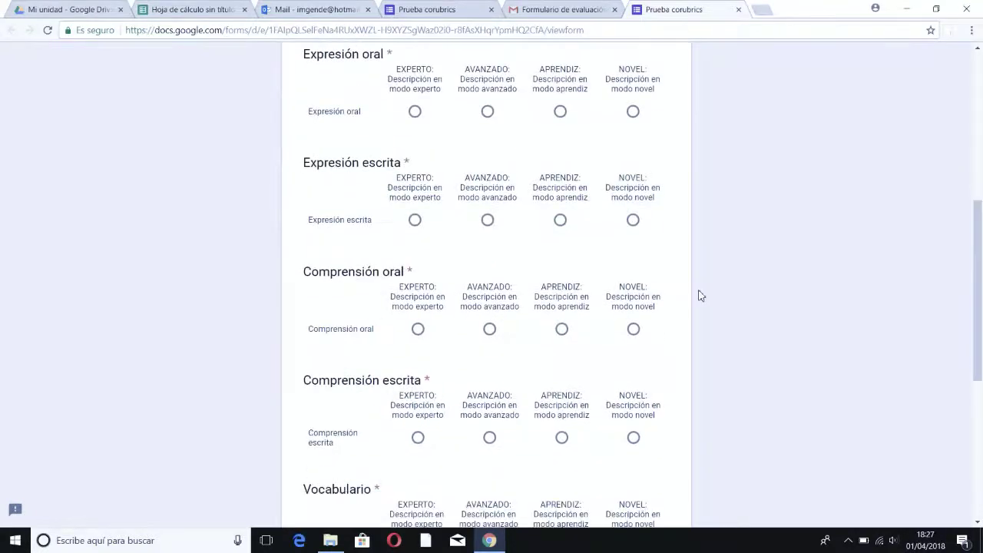
{"action": "left_click", "coordinate": [560, 112]}
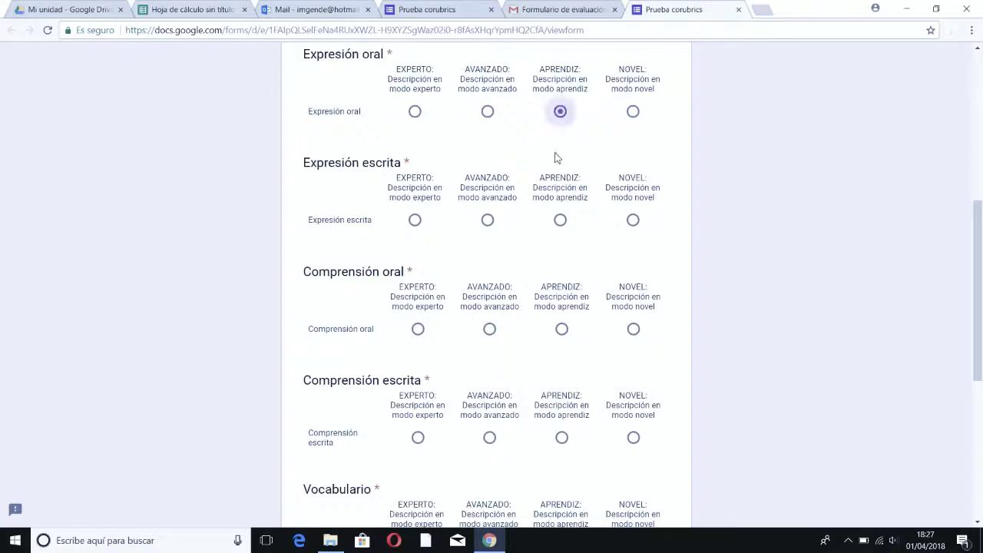
{"action": "left_click", "coordinate": [562, 222]}
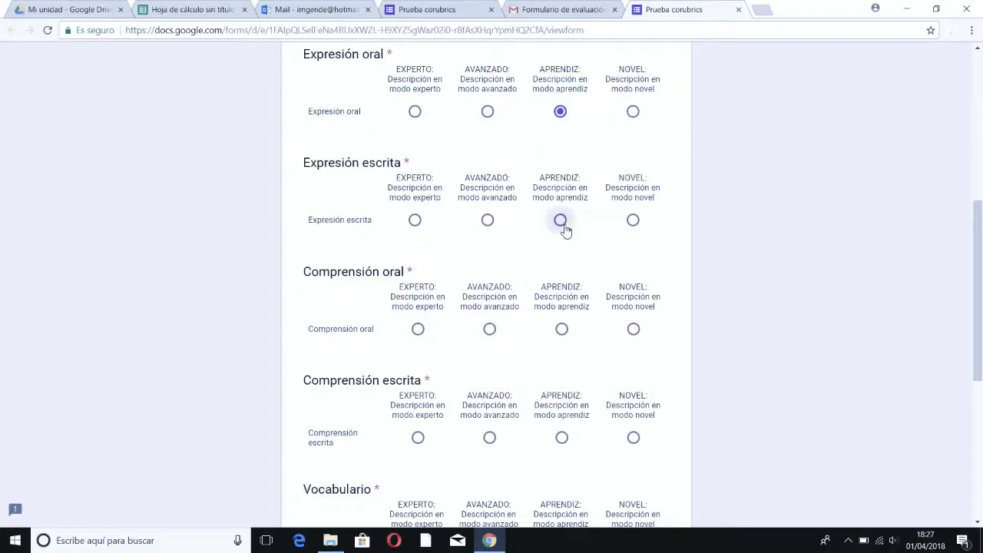
{"action": "left_click", "coordinate": [491, 331]}
{"action": "left_click", "coordinate": [417, 436]}
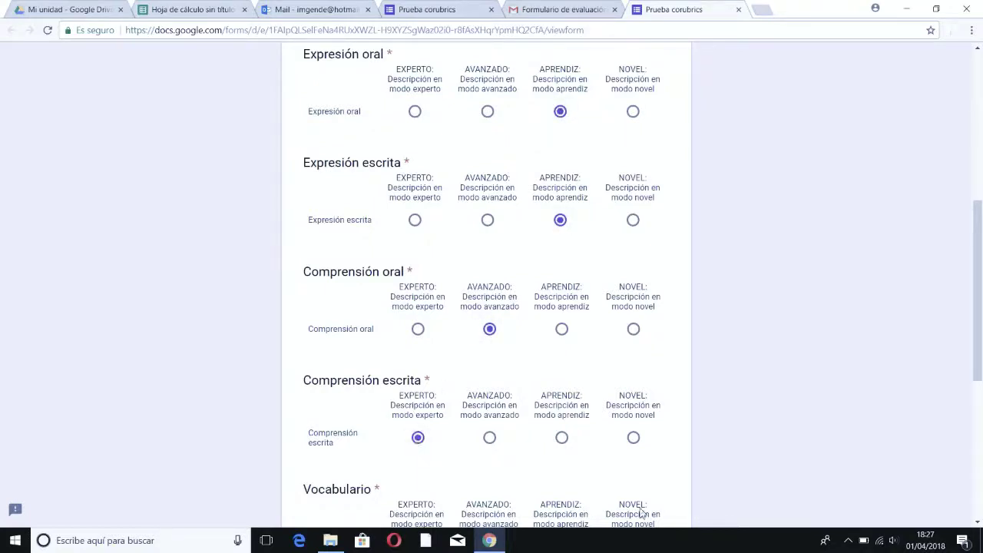
{"action": "scroll", "coordinate": [981, 347], "scroll_direction": "down", "scroll_amount": 3}
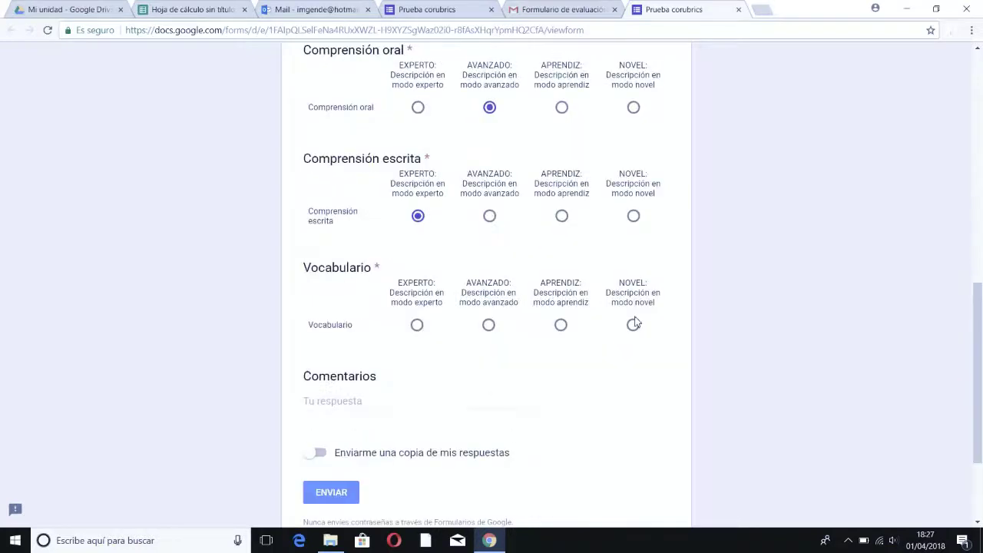
{"action": "left_click", "coordinate": [633, 325]}
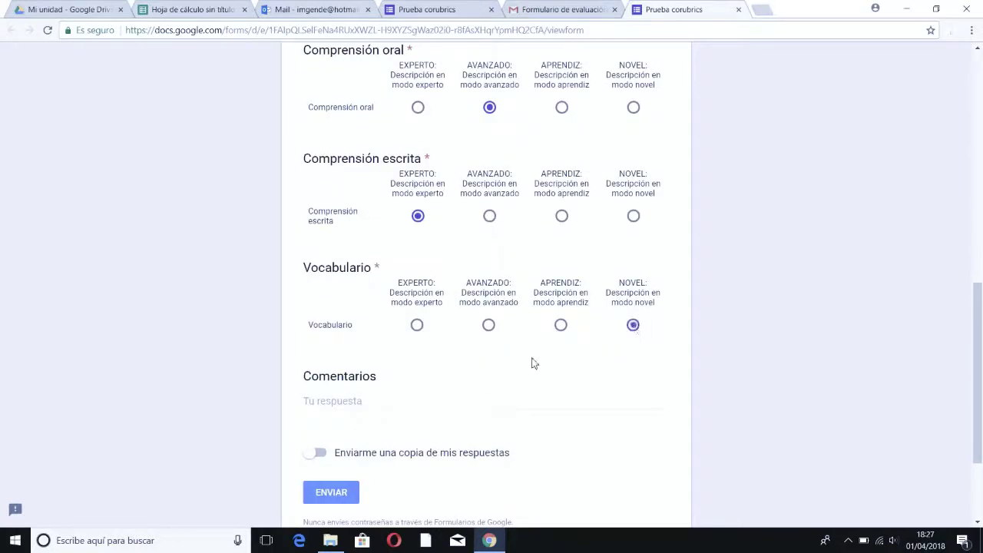
{"action": "left_click", "coordinate": [324, 492]}
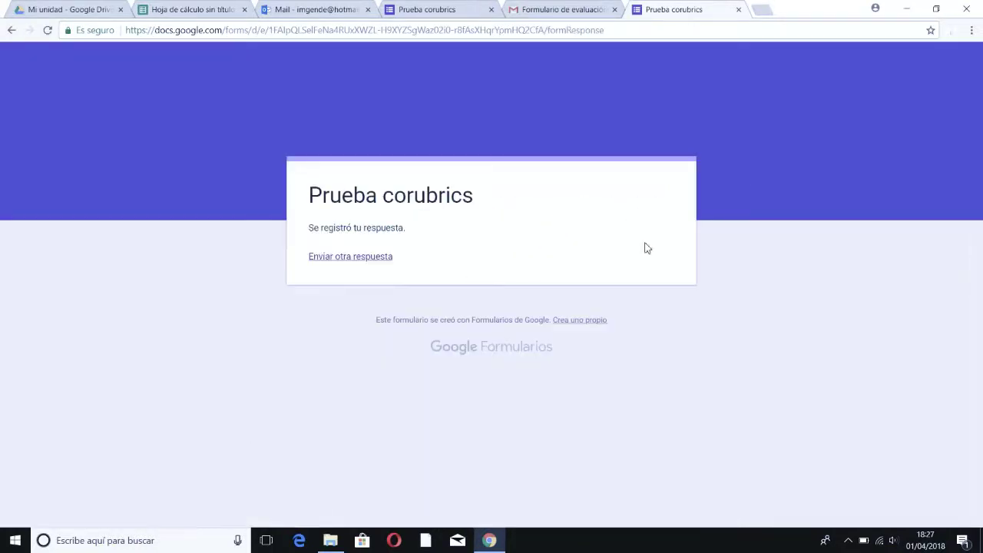
{"action": "left_click", "coordinate": [738, 9]}
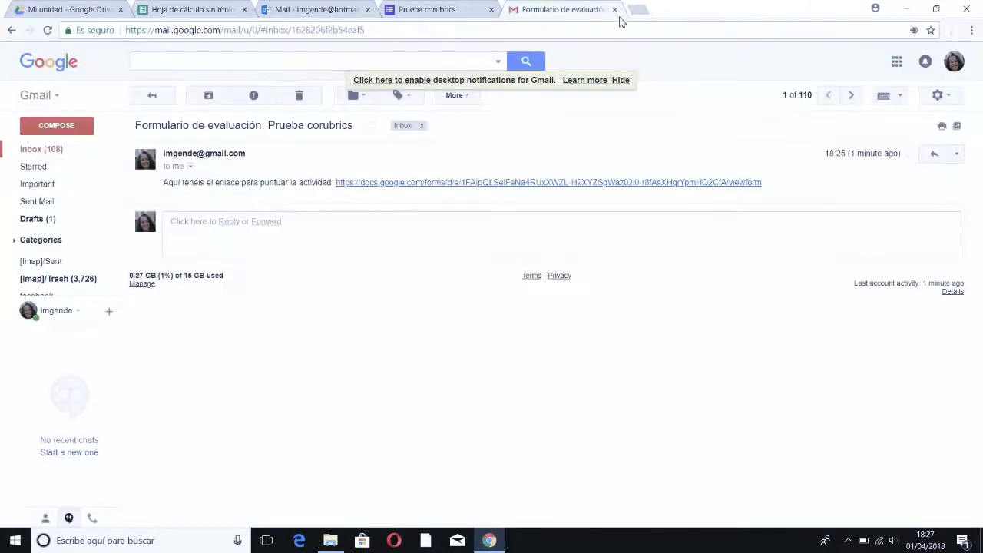
Step: Close the Gmail, form confirmation and Outlook Mail tabs to return to the Rúbrica spreadsheet
{"action": "left_click", "coordinate": [615, 10]}
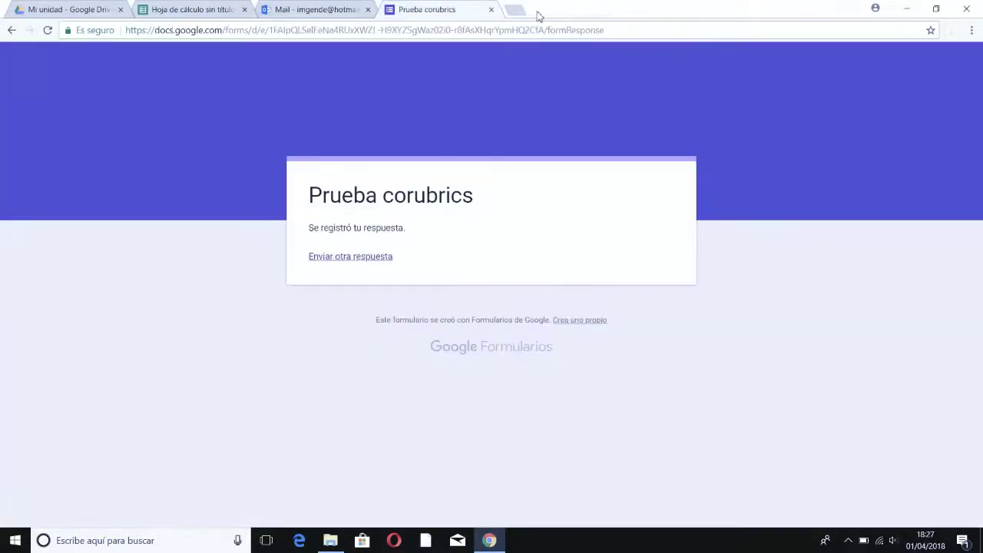
{"action": "left_click", "coordinate": [491, 10]}
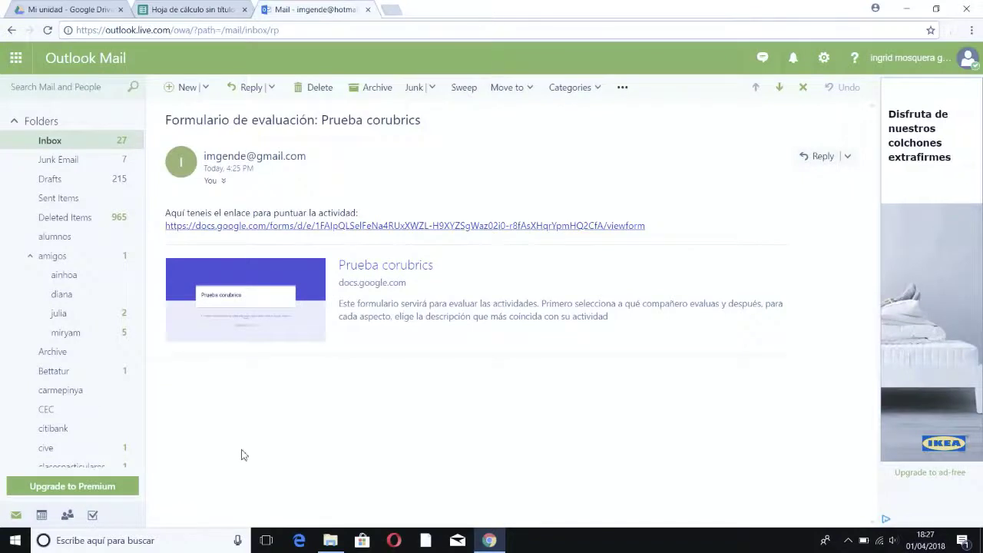
{"action": "left_click", "coordinate": [367, 9]}
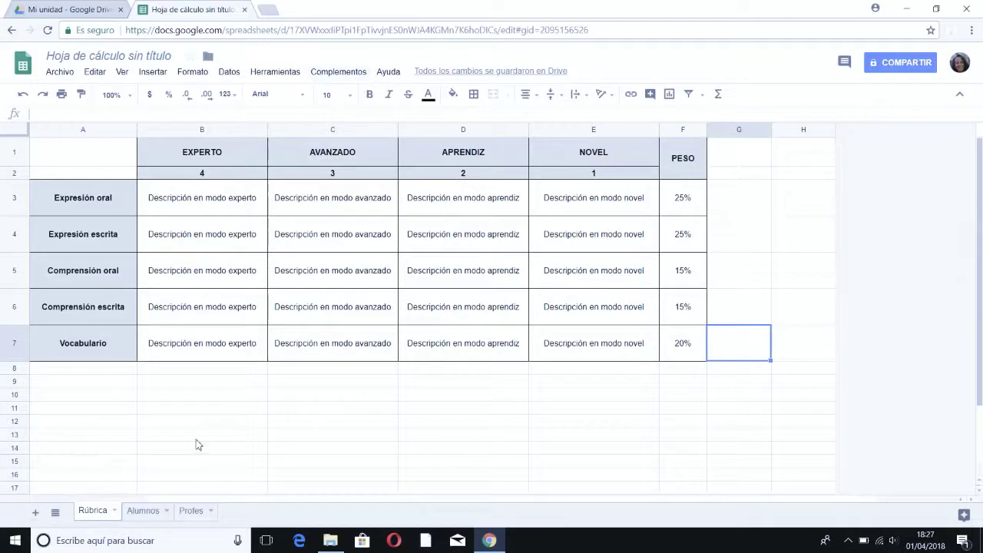
Step: Review the Alumnos and Profes sheets, then go back to the Rúbrica sheet
{"action": "left_click", "coordinate": [153, 516]}
{"action": "left_click", "coordinate": [183, 513]}
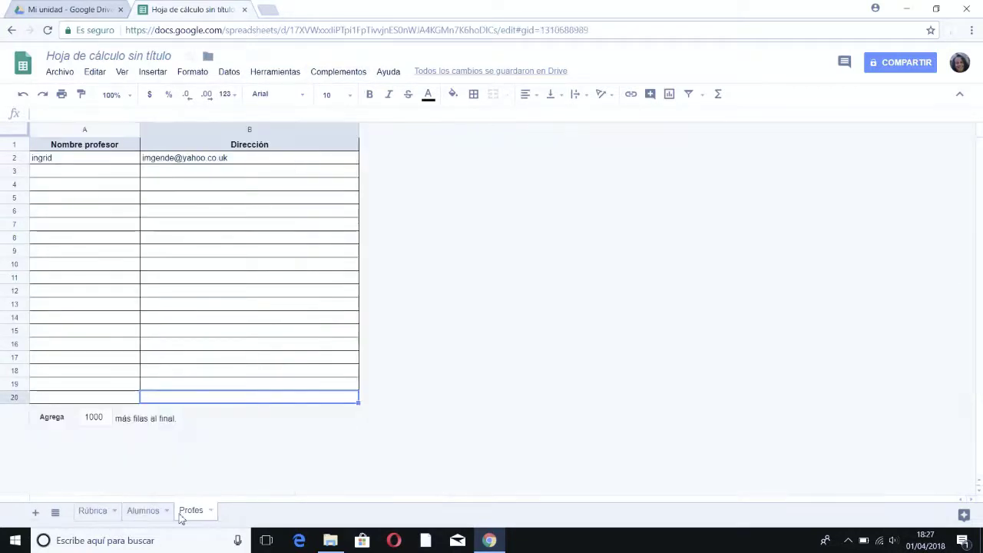
{"action": "left_click", "coordinate": [100, 514]}
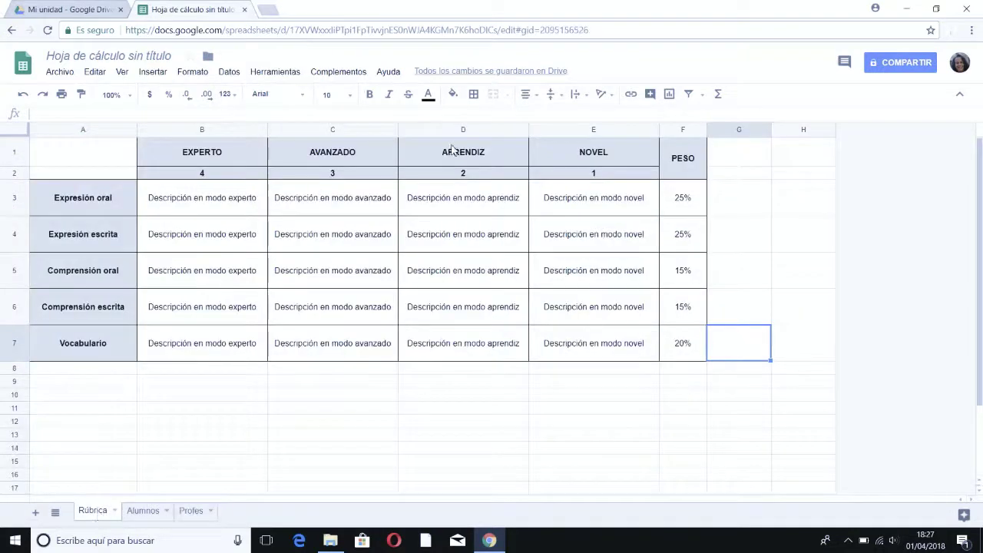
Step: Run Complementos > CoRubrics > Procesar las respuestas del formulario
{"action": "left_click", "coordinate": [333, 77]}
{"action": "mouse_move", "coordinate": [354, 126]}
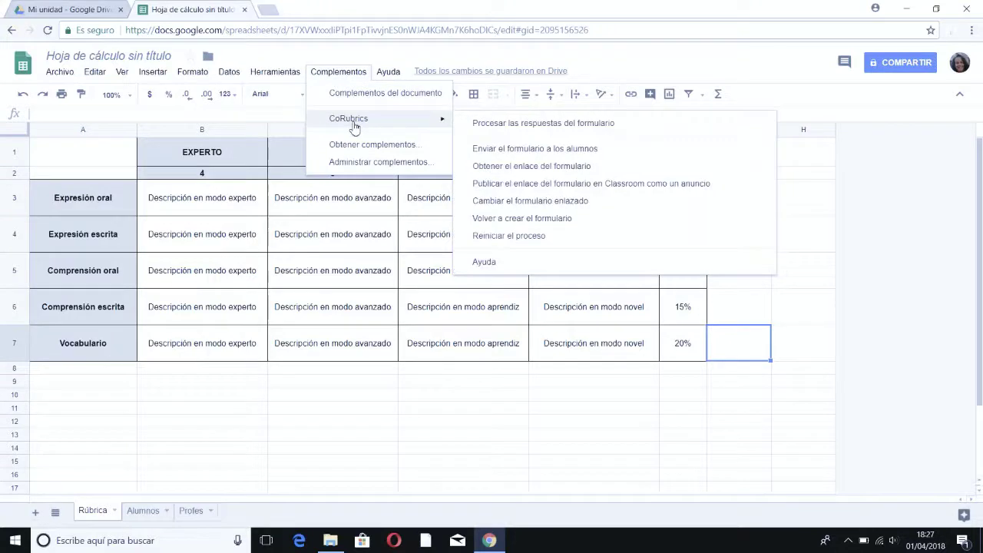
{"action": "left_click", "coordinate": [508, 124]}
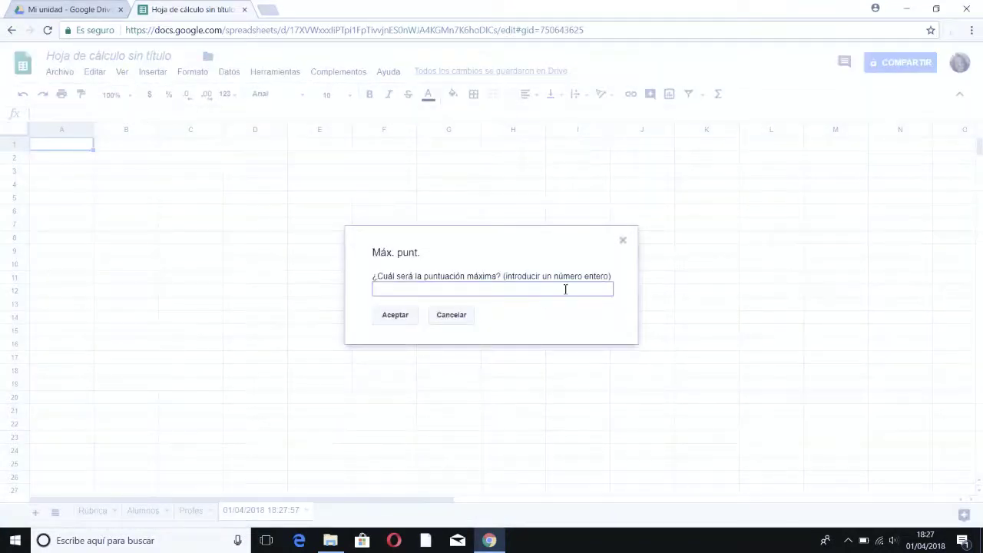
Step: Enter 10 as the maximum score and confirm to generate the weighted results sheet
{"action": "type", "text": "10"}
{"action": "left_click", "coordinate": [377, 320]}
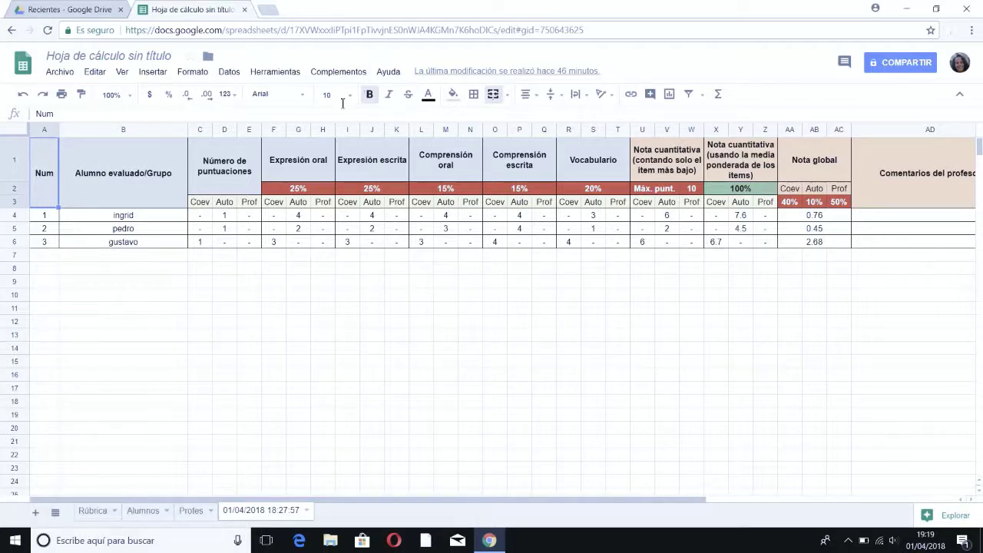
{"action": "left_click", "coordinate": [328, 73]}
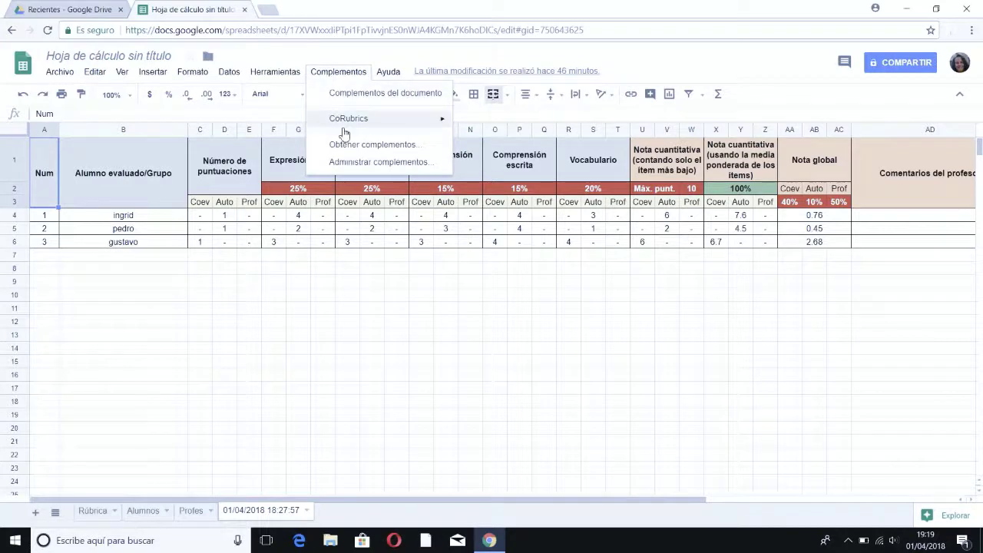
{"action": "mouse_move", "coordinate": [346, 129]}
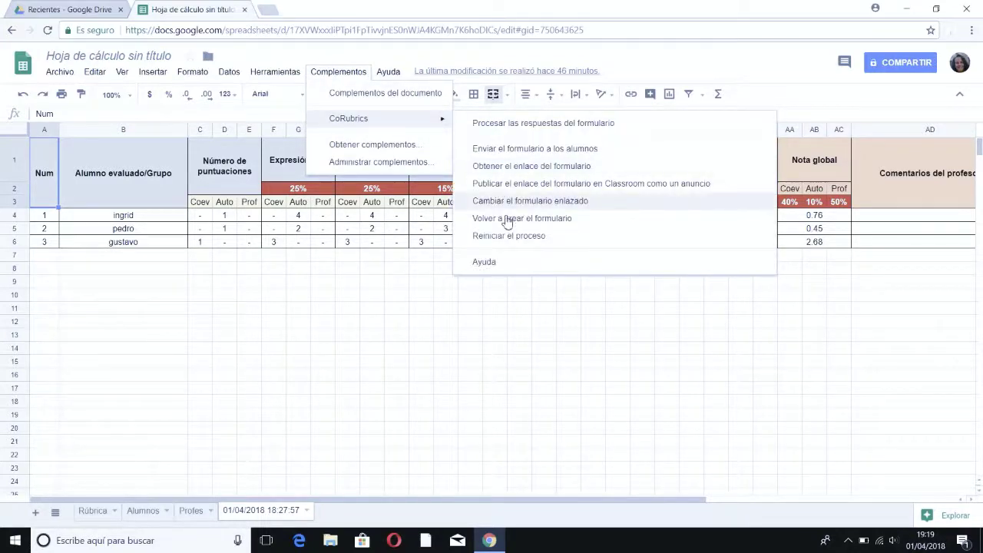
{"action": "left_click", "coordinate": [378, 417]}
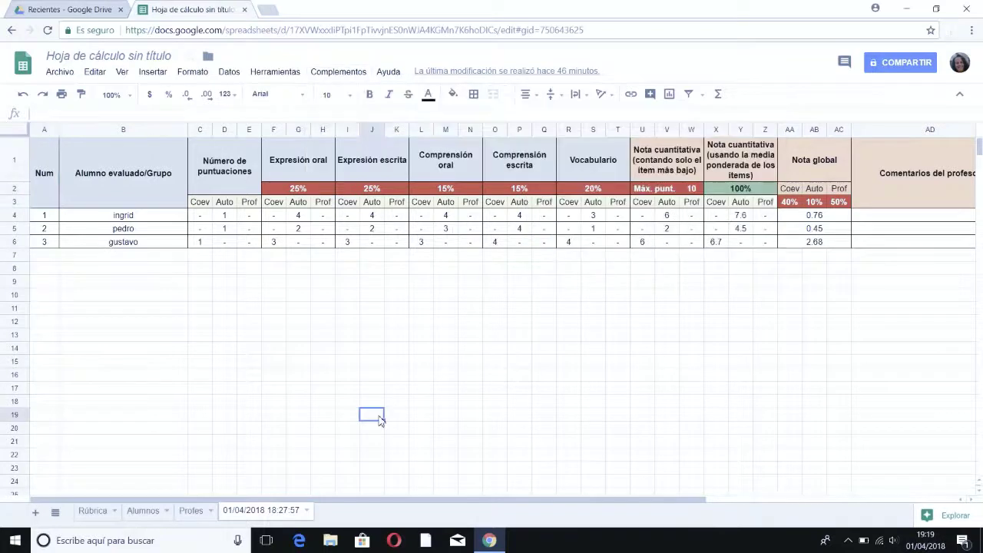